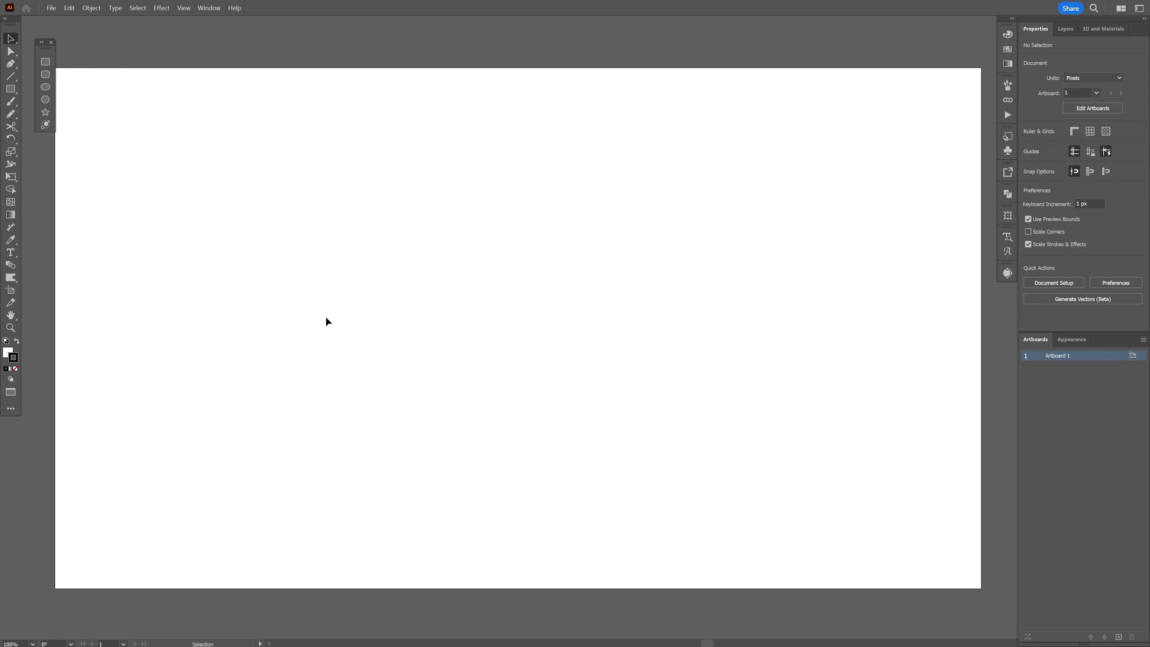
# Step: Make black the fill colour with no stroke, and bring up the fill colour settings
pyautogui.click(17, 344)
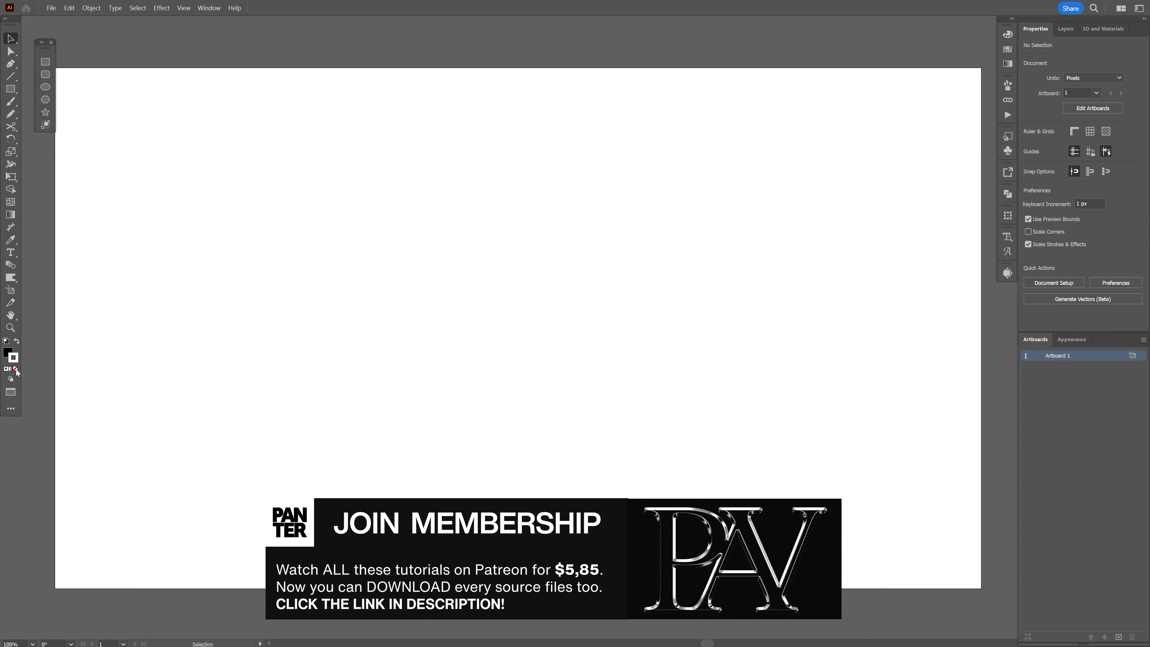
pyautogui.click(8, 353)
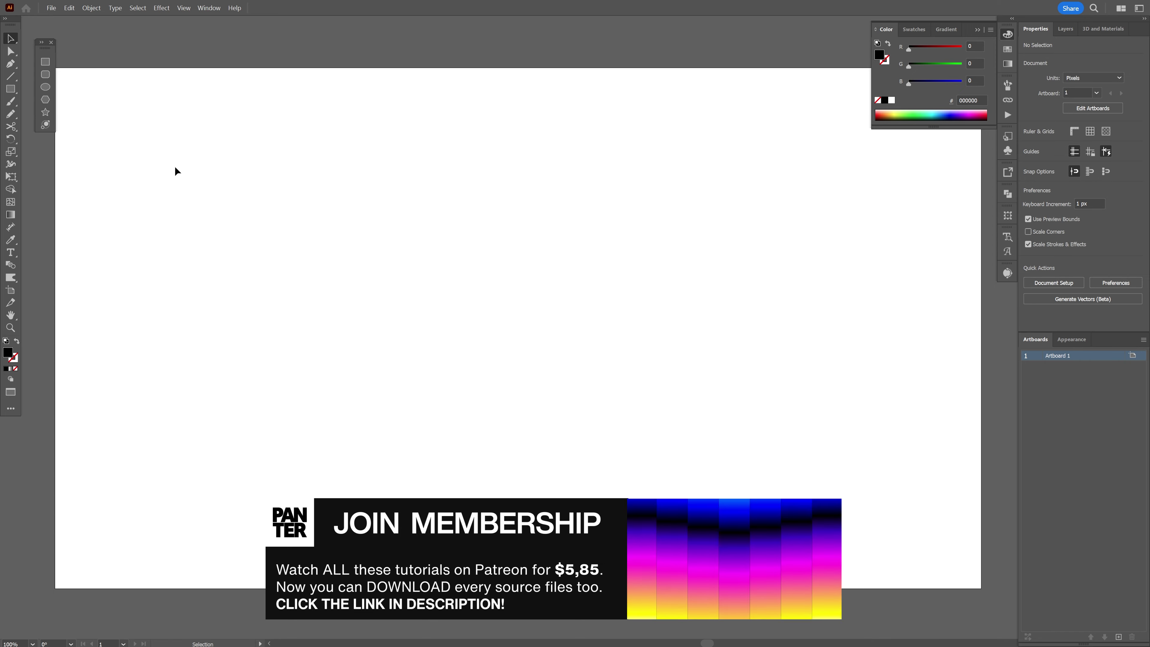
# Step: Draw a square on the artboard and fill it with a white-to-black linear gradient
pyautogui.click(45, 66)
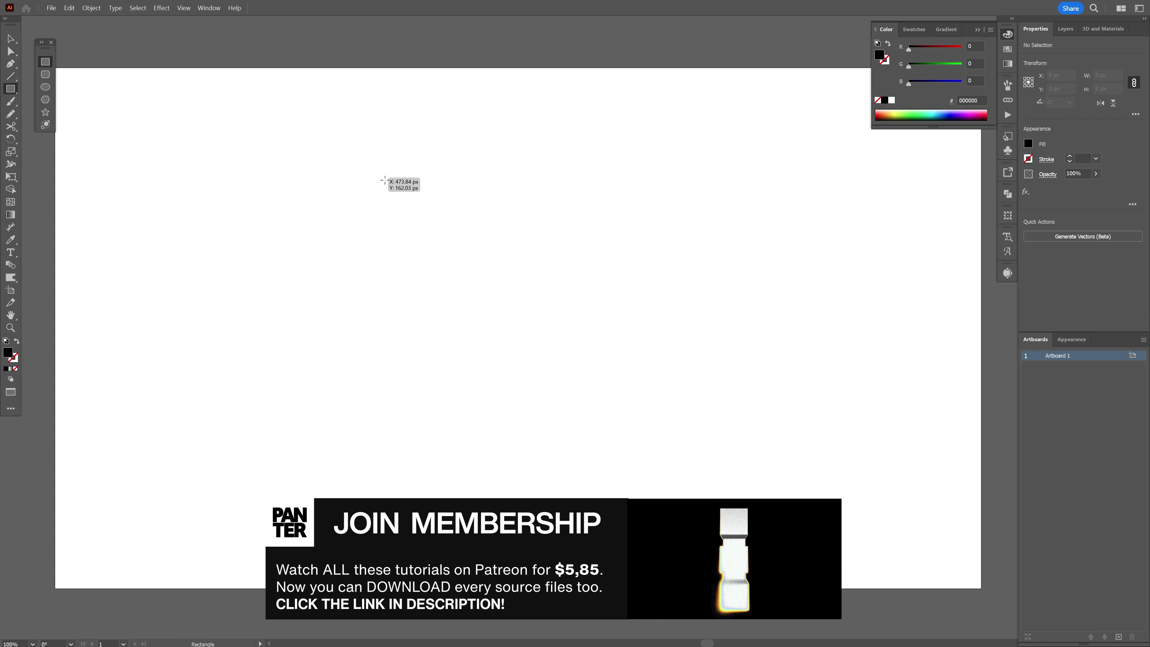
pyautogui.moveTo(399, 185); pyautogui.dragTo(709, 421)
pyautogui.press('v')
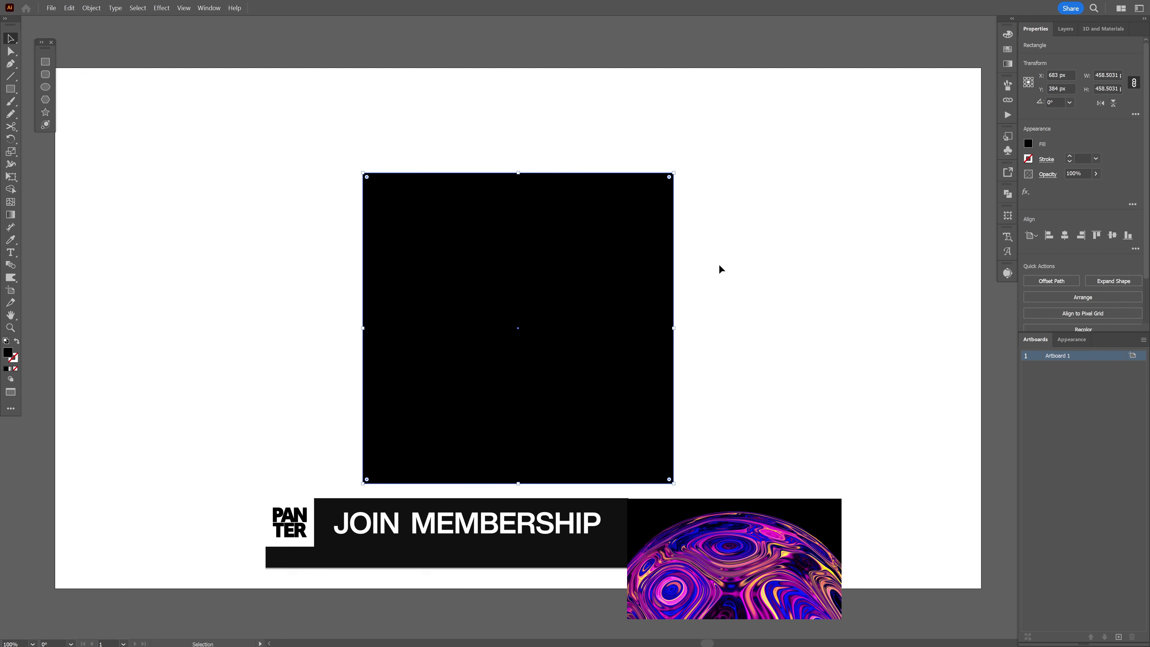
pyautogui.click(1007, 67)
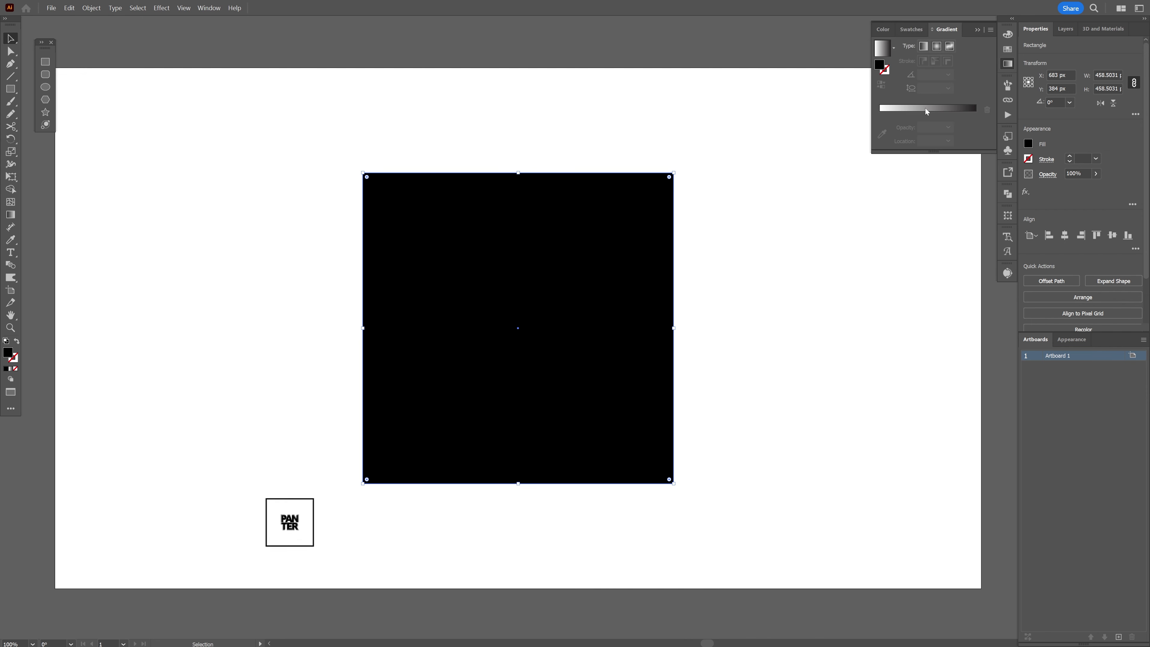
pyautogui.click(925, 108)
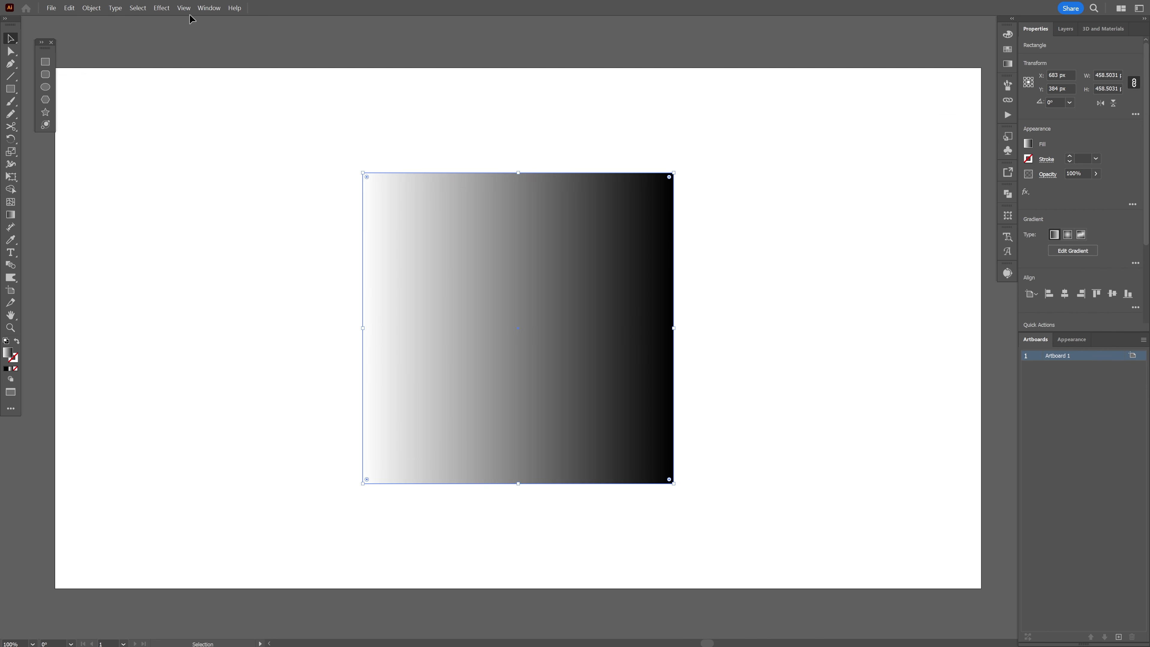
# Step: Apply a Pixelate > Color Halftone effect with 12 px radius and all channels at 45°
pyautogui.click(162, 8)
pyautogui.moveTo(226, 240)
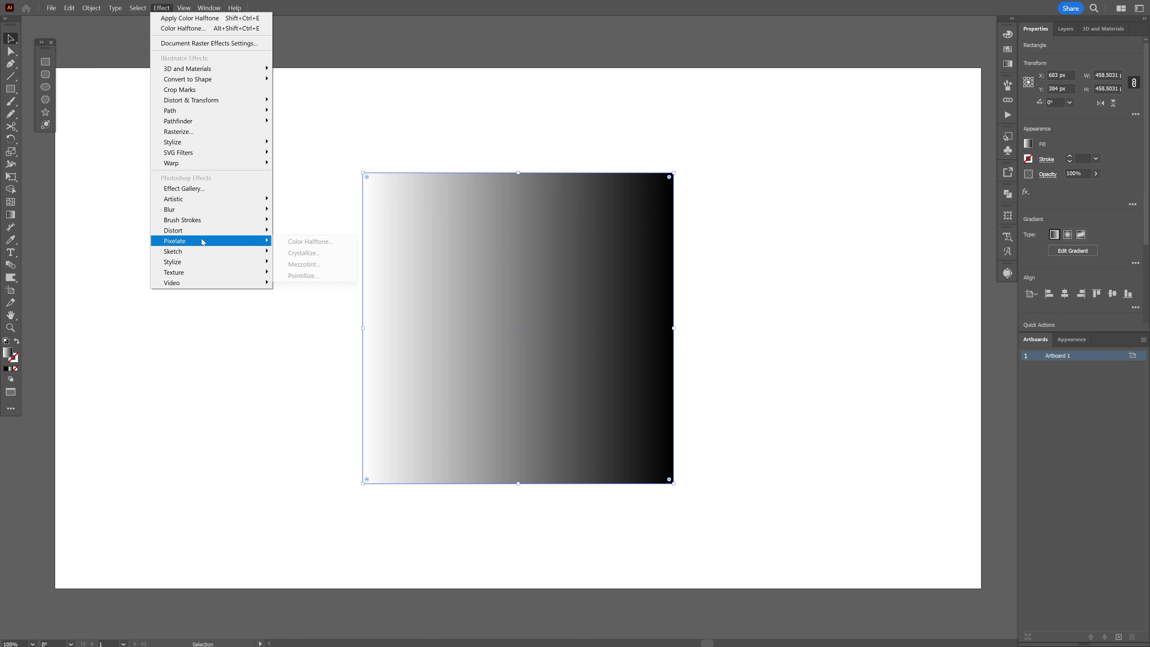
pyautogui.click(306, 244)
pyautogui.click(788, 269)
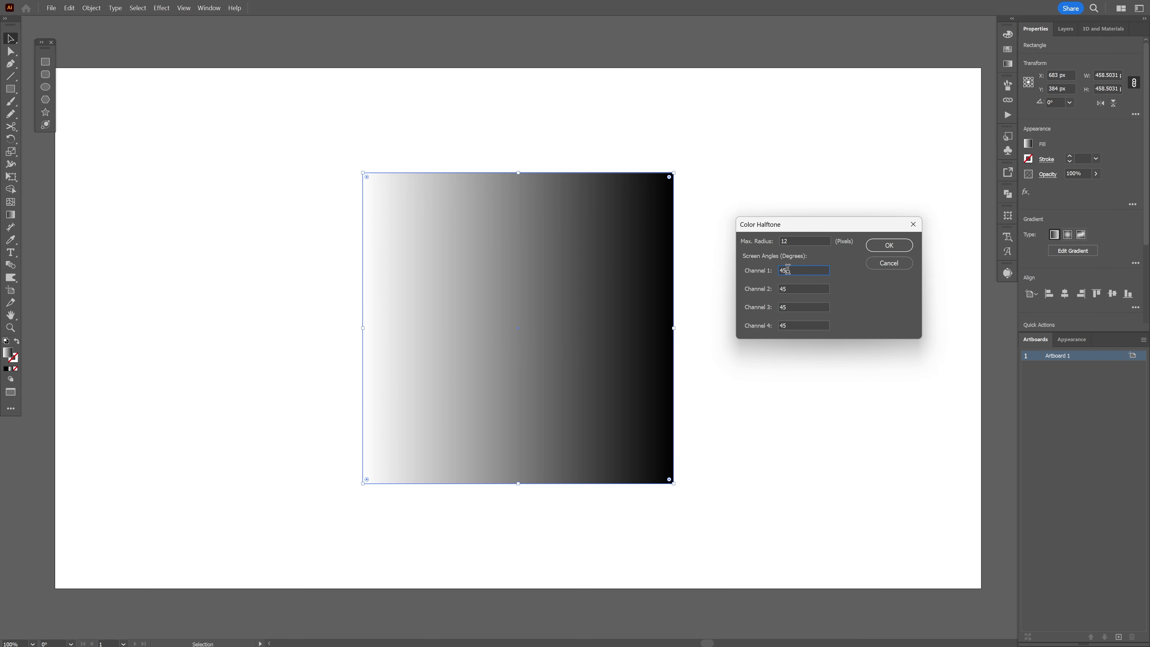
pyautogui.doubleClick(793, 308)
pyautogui.click(879, 247)
# Step: Bring up Object > Rasterize for the halftone square with RGB, High (300 ppi), and a transparent background
pyautogui.scroll(3, 519, 332)
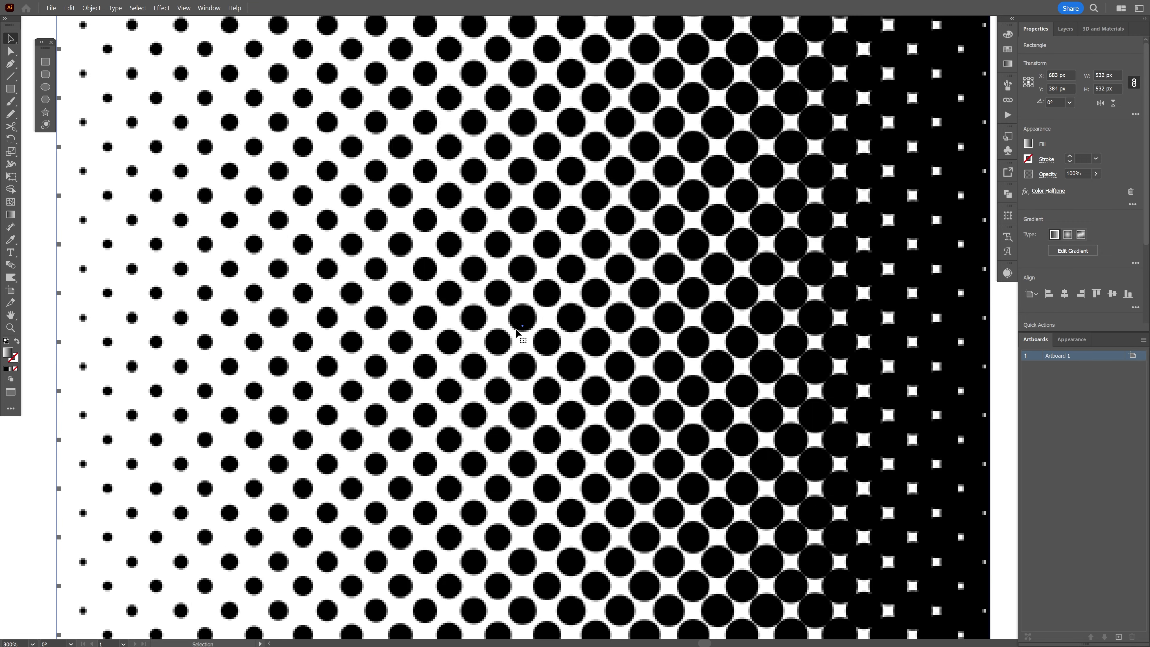
pyautogui.scroll(-3, 518, 332)
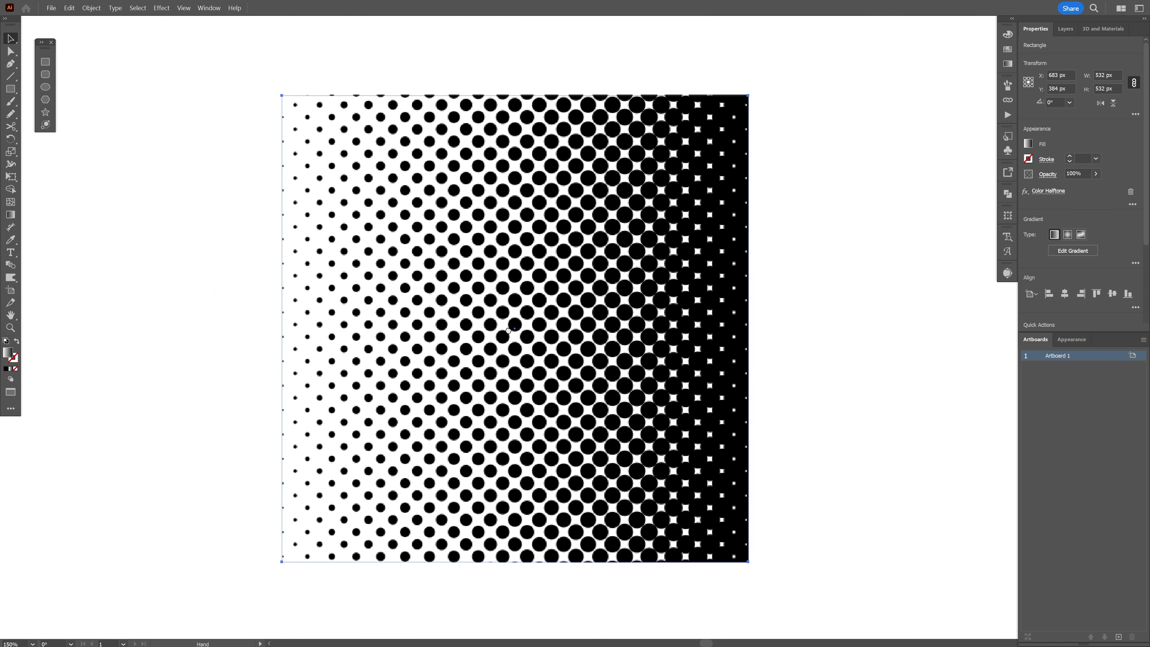
pyautogui.moveTo(506, 339)
pyautogui.mouseDown()
pyautogui.moveTo(528, 338)
pyautogui.moveTo(518, 341)
pyautogui.mouseUp()
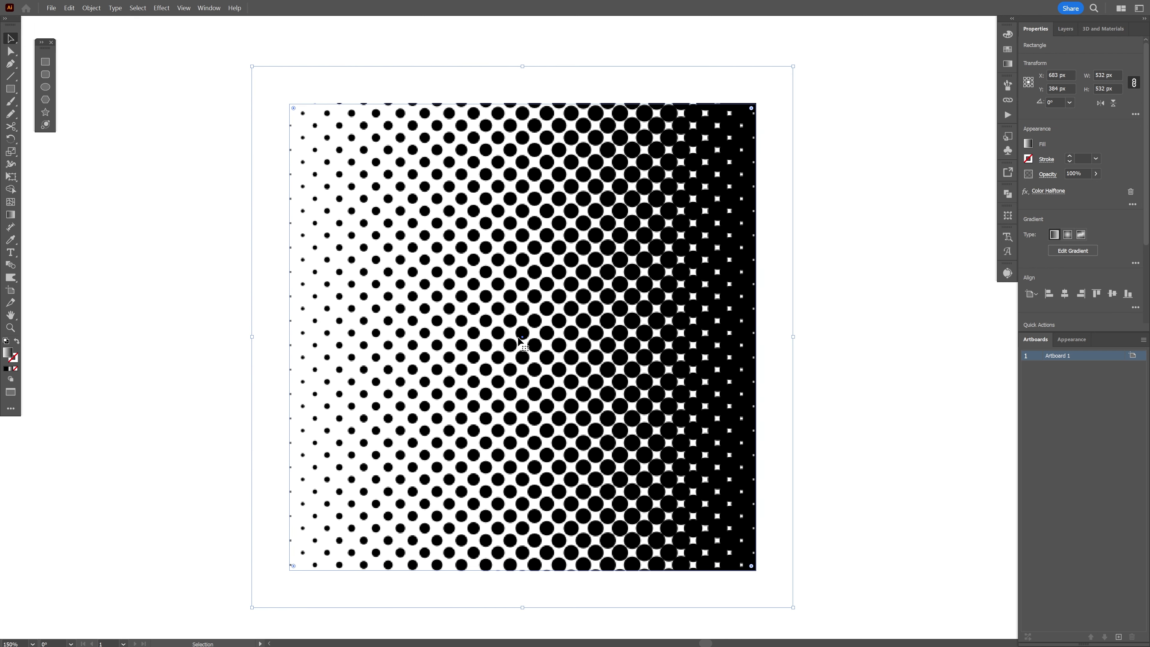
pyautogui.scroll(-1, 519, 341)
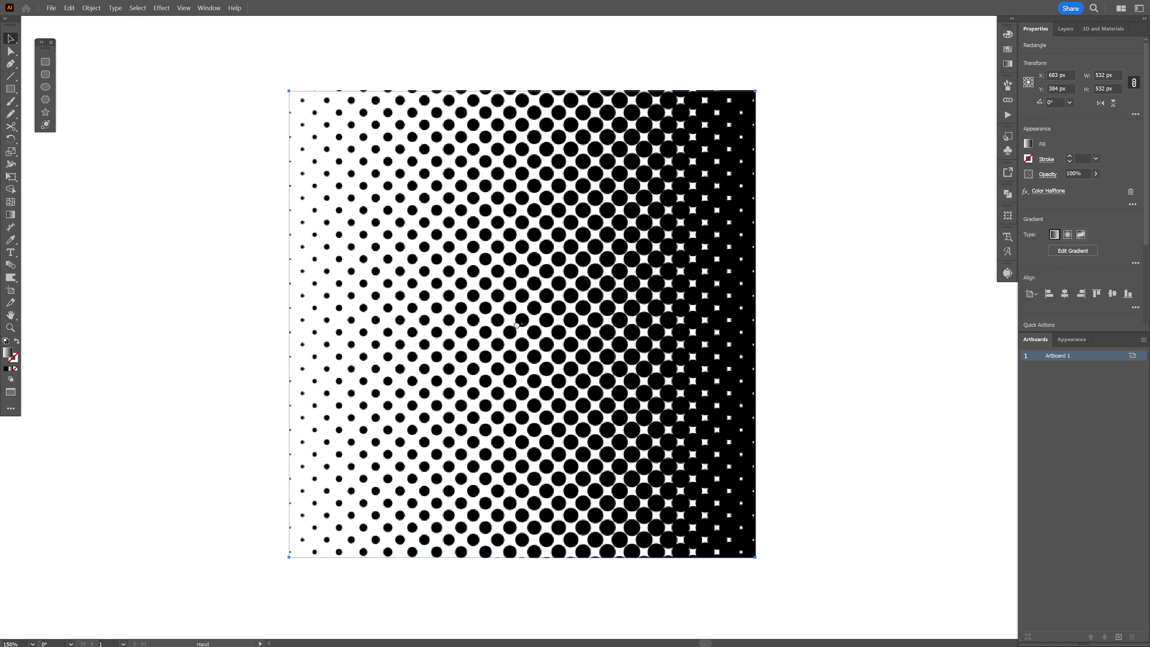
pyautogui.click(91, 8)
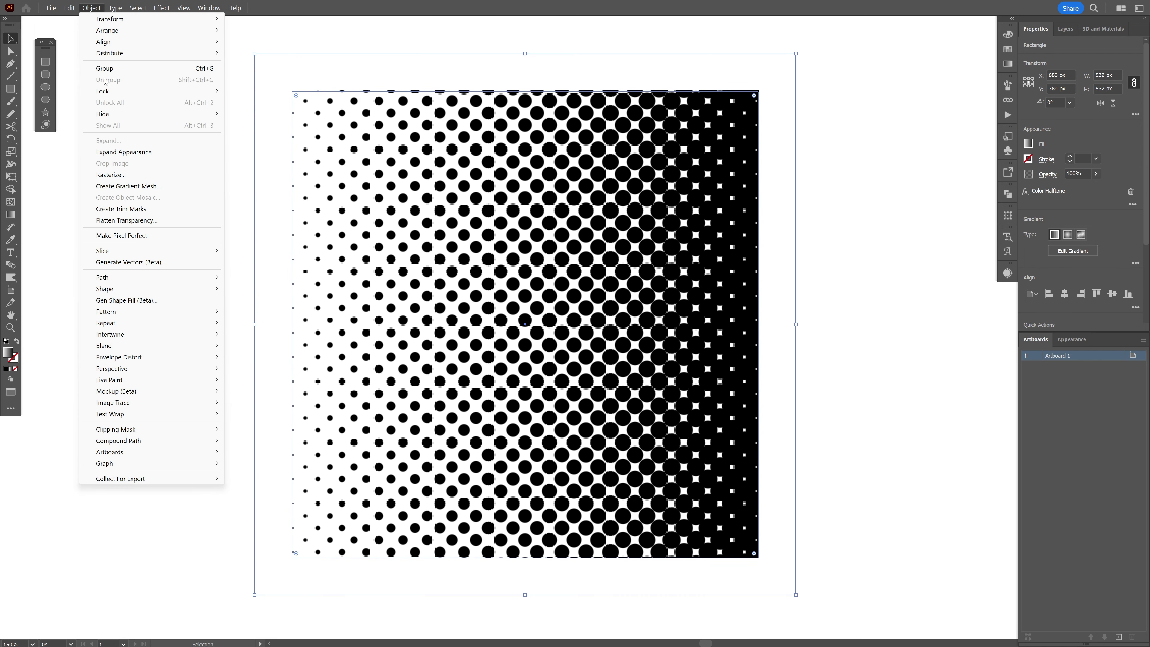
pyautogui.click(126, 177)
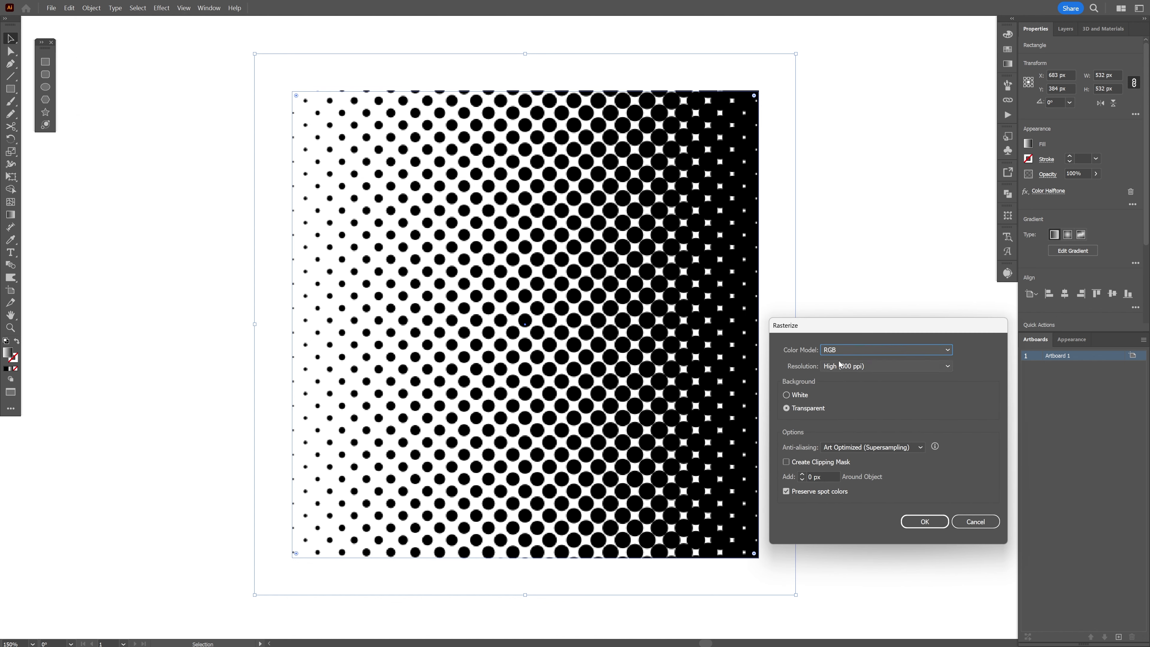
# Step: Rasterize the halftone and image-trace it with the [Default] preset
pyautogui.click(931, 523)
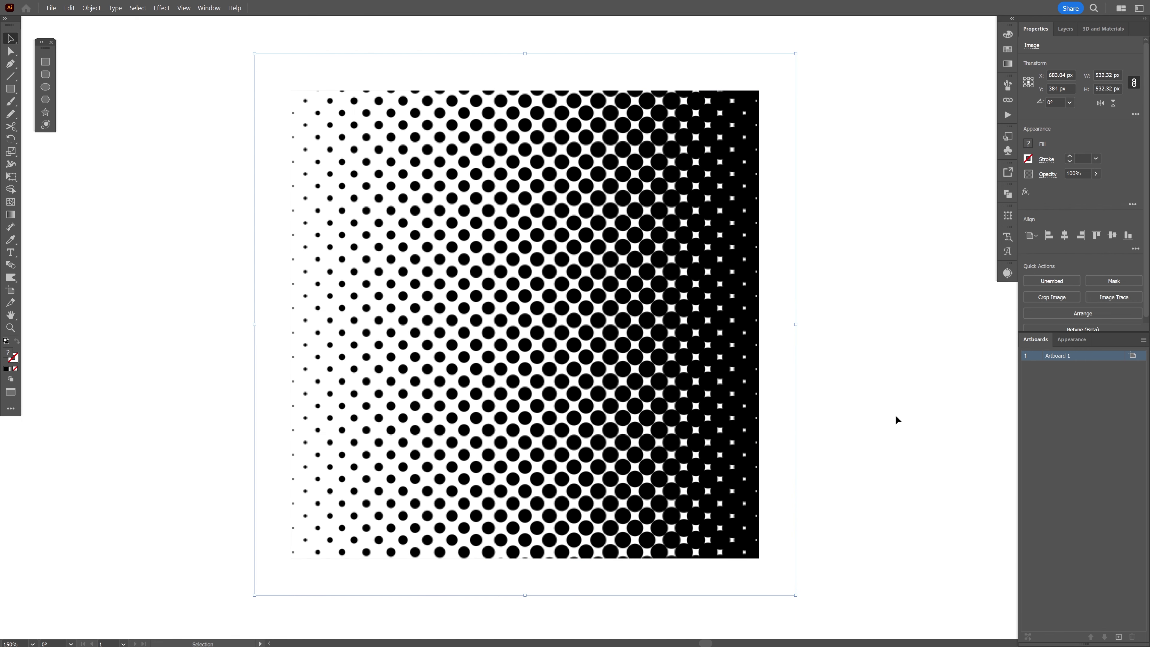
pyautogui.click(1126, 302)
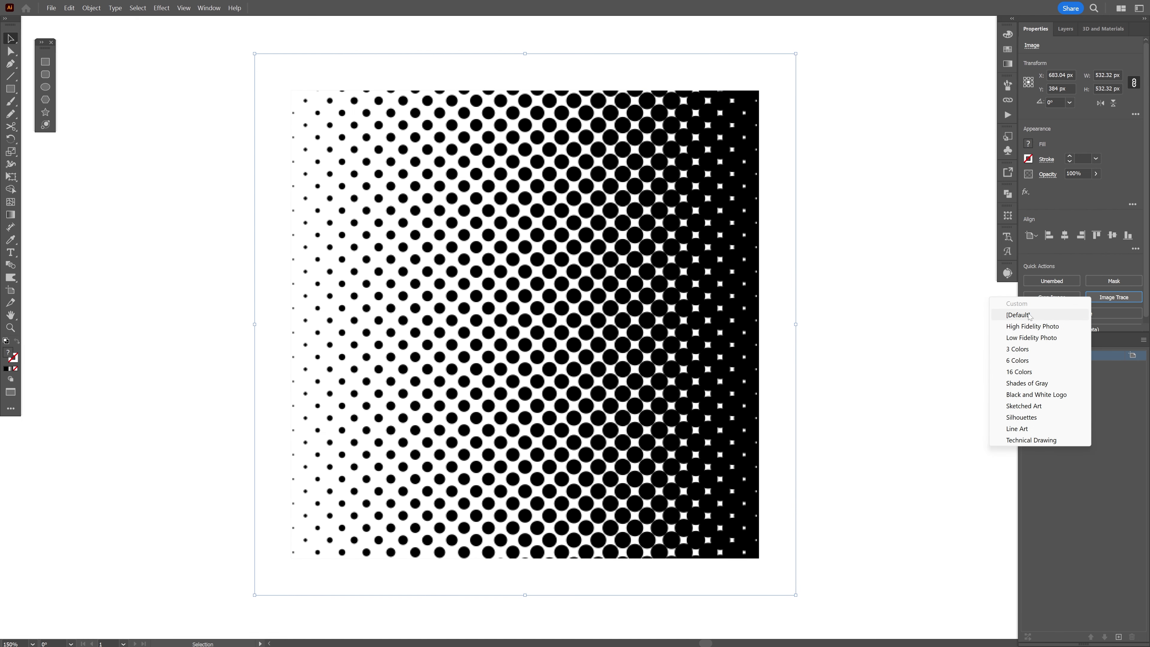
pyautogui.click(1019, 315)
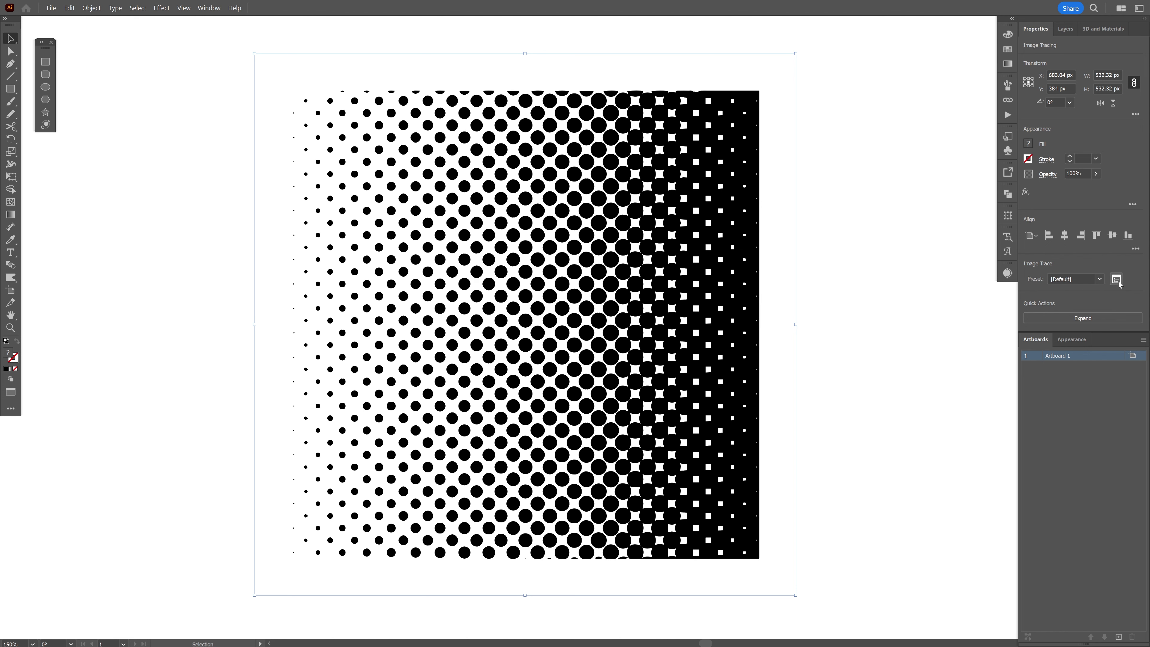
# Step: Set the trace threshold to 177, ignore white, and expand into vector dots
pyautogui.click(1116, 279)
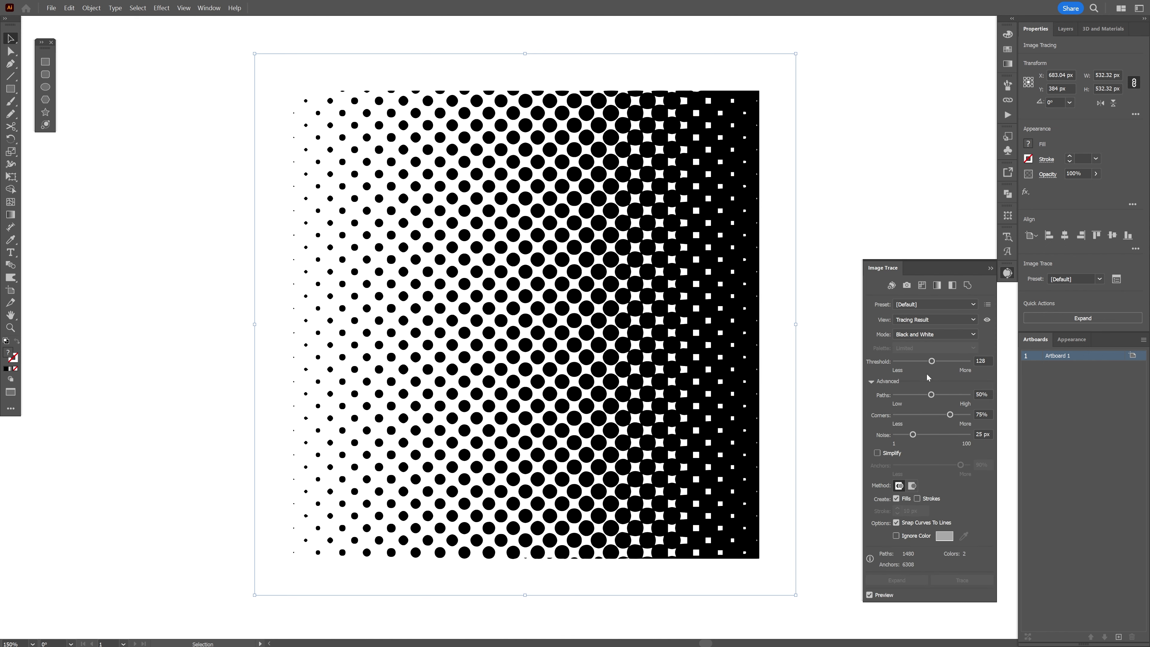
pyautogui.moveTo(932, 361)
pyautogui.mouseDown()
pyautogui.moveTo(946, 363)
pyautogui.moveTo(951, 395)
pyautogui.mouseUp()
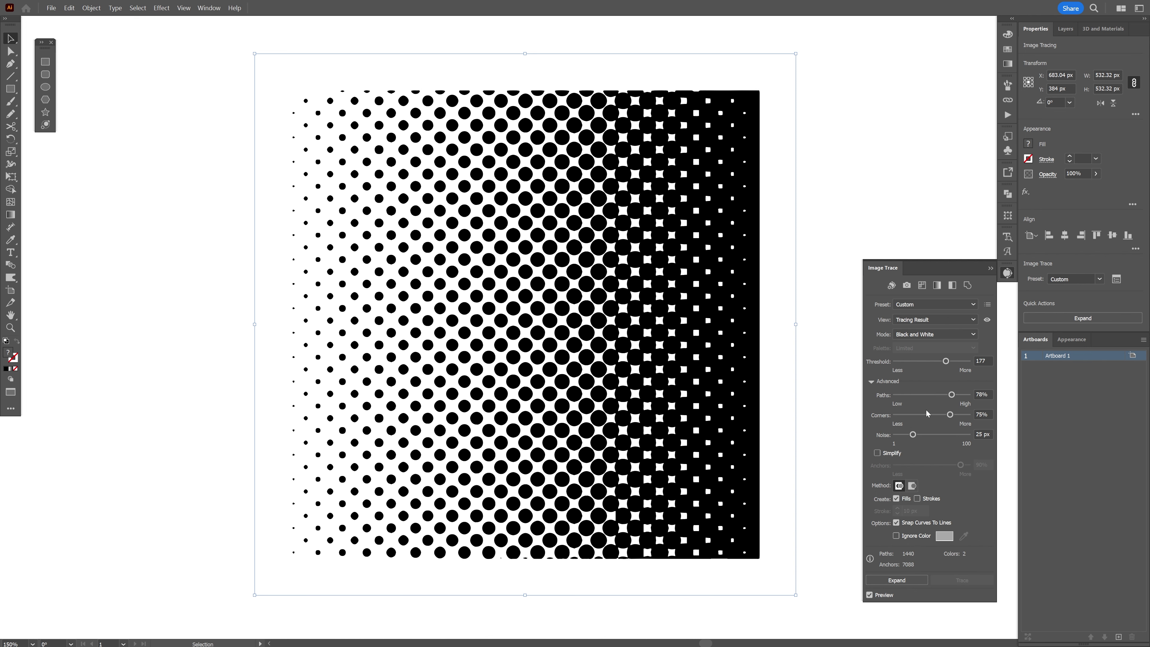
pyautogui.click(897, 536)
pyautogui.click(918, 581)
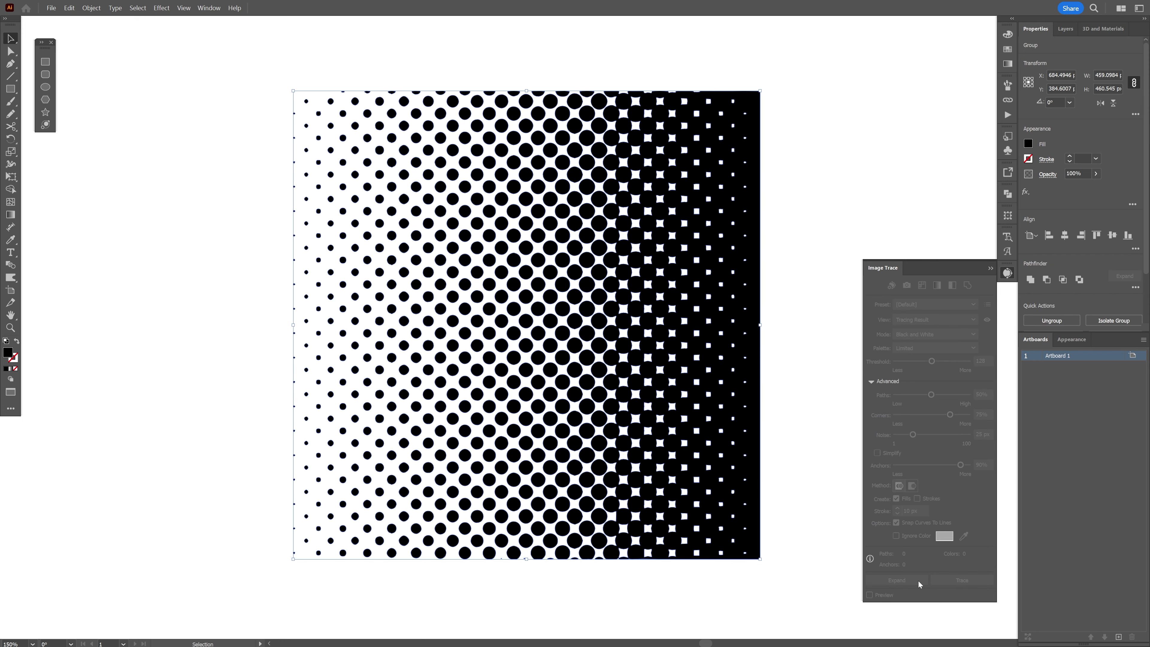
pyautogui.moveTo(538, 304); pyautogui.dragTo(550, 312)
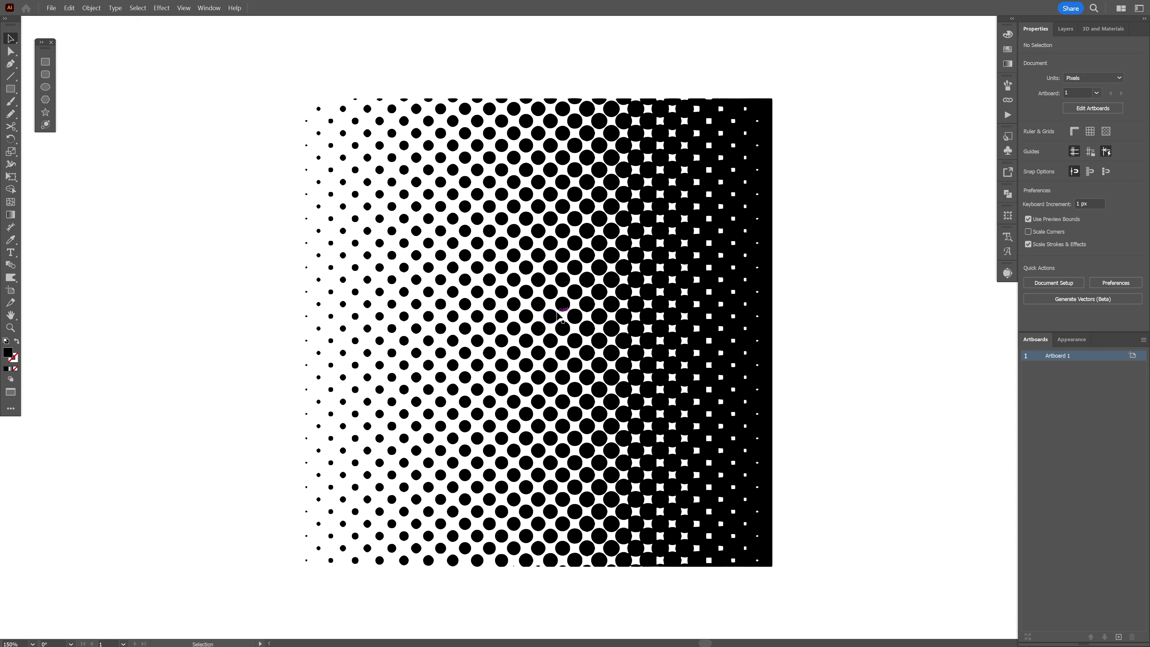
pyautogui.scroll(6, 558, 315)
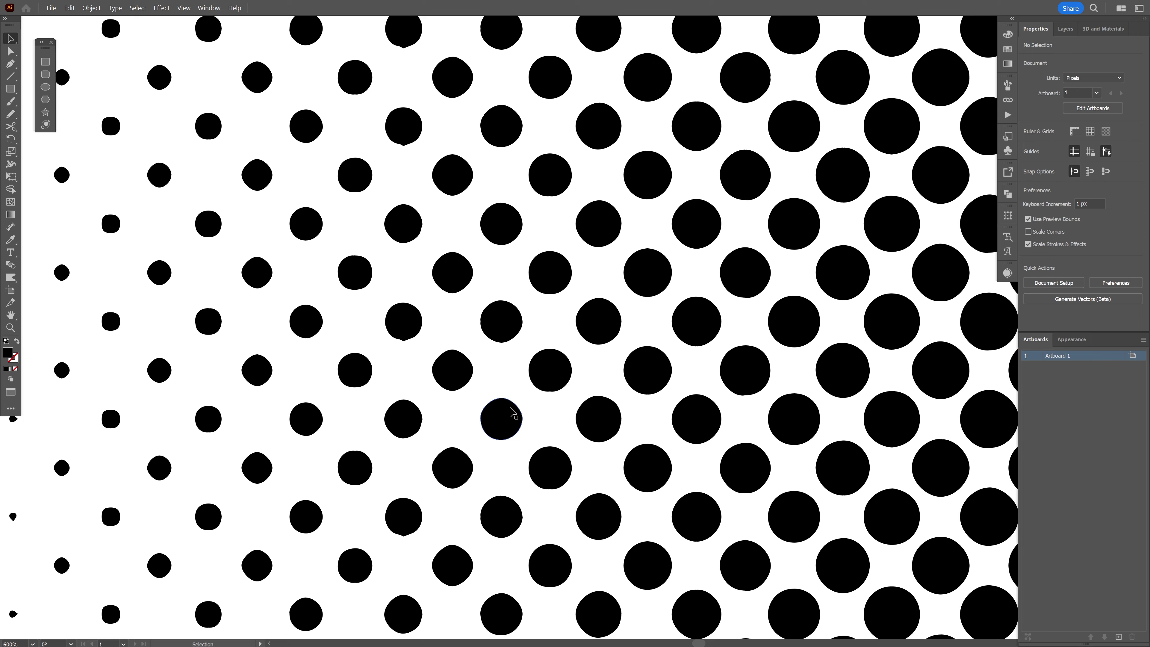
pyautogui.scroll(2, 254, 264)
pyautogui.scroll(-3, 334, 450)
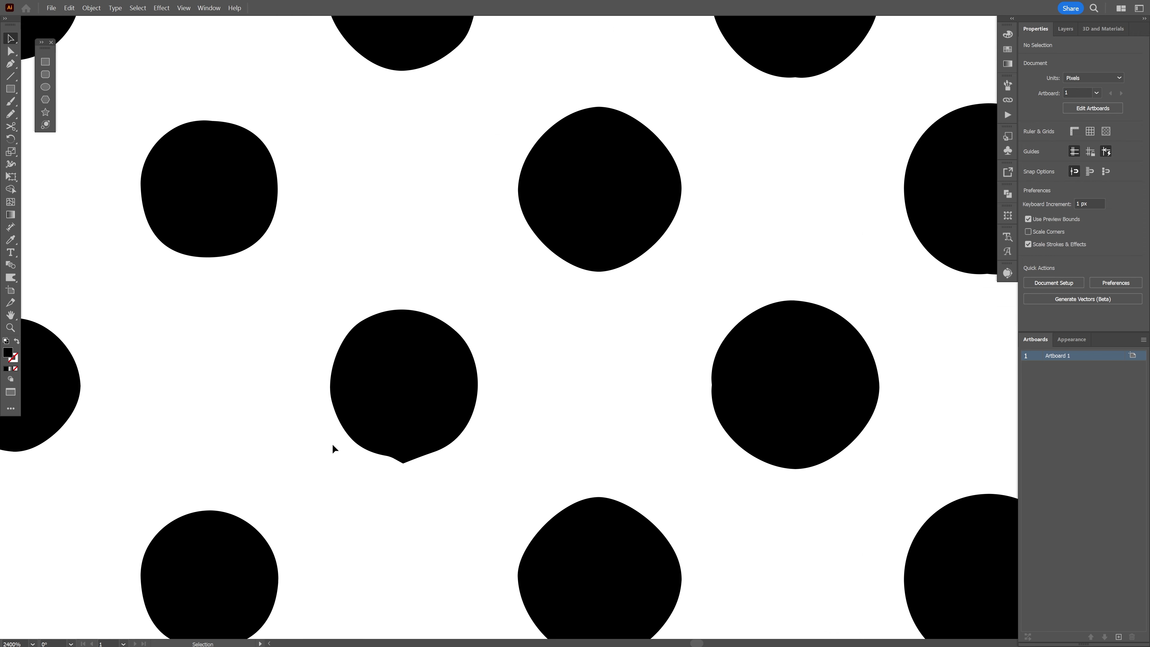
pyautogui.scroll(-6, 544, 424)
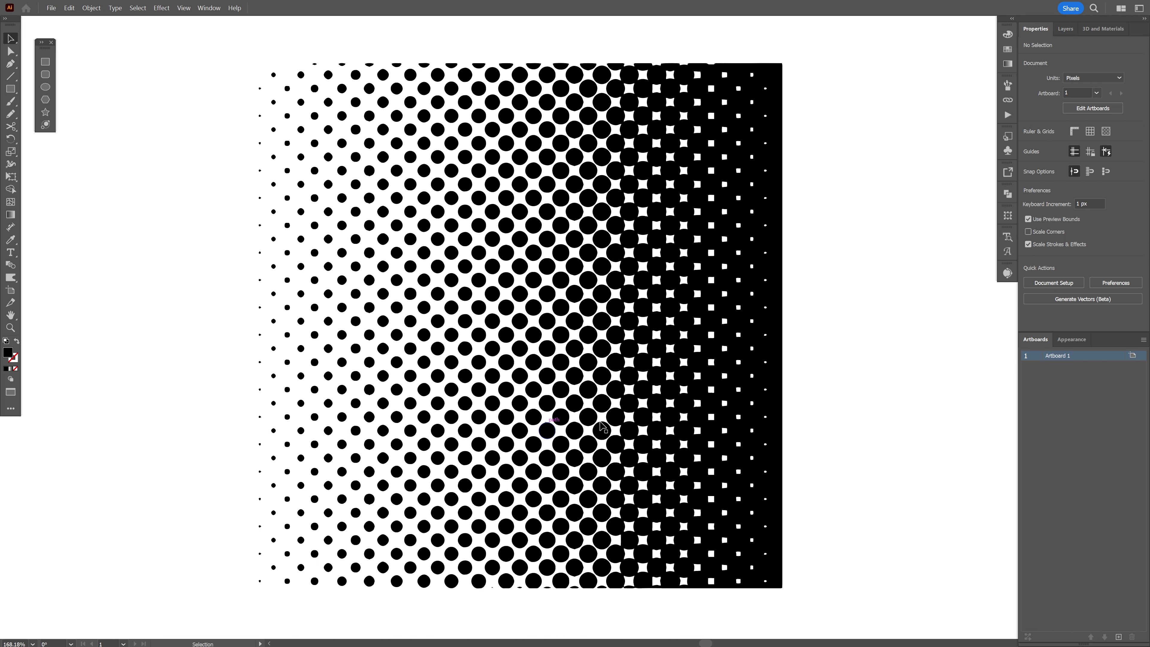
# Step: Delete the traced artwork and draw a new square with a white-to-black gradient fill
pyautogui.click(607, 447)
pyautogui.press('Delete')
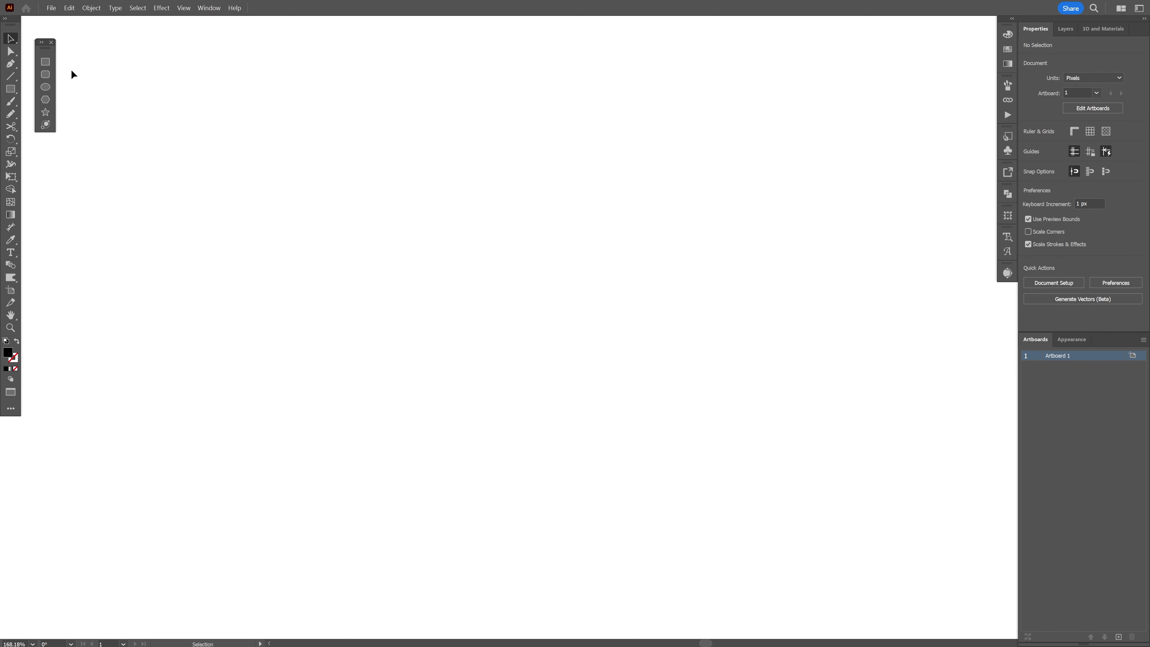
pyautogui.click(45, 61)
pyautogui.moveTo(516, 306); pyautogui.dragTo(720, 529)
pyautogui.press('v')
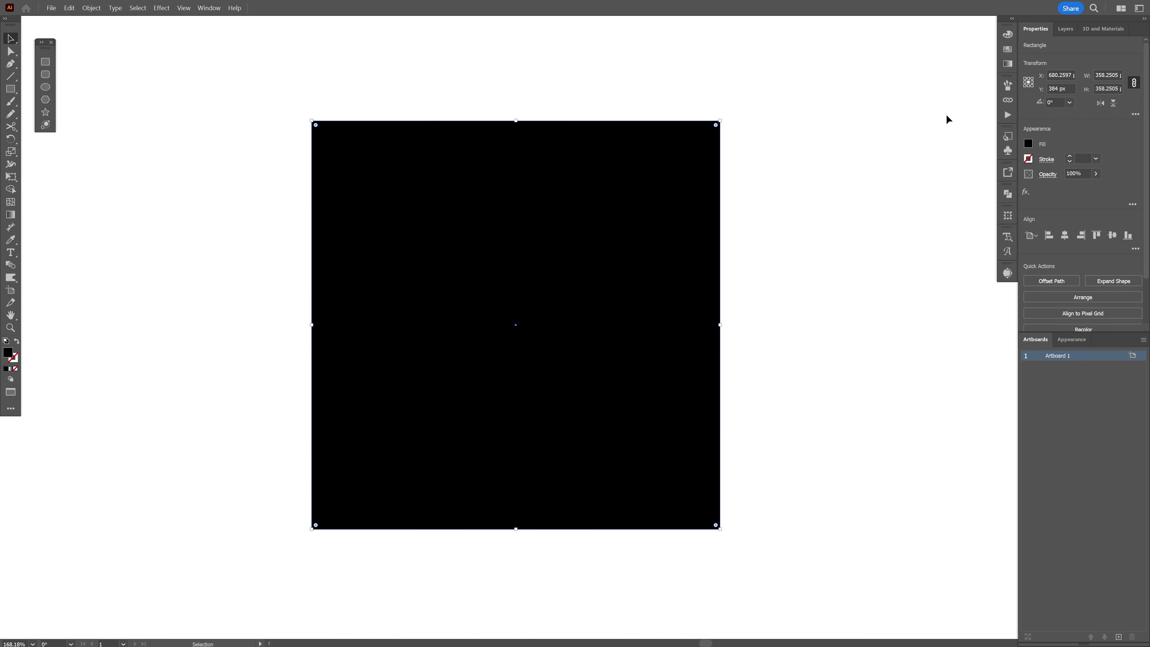
pyautogui.click(1007, 63)
pyautogui.click(929, 108)
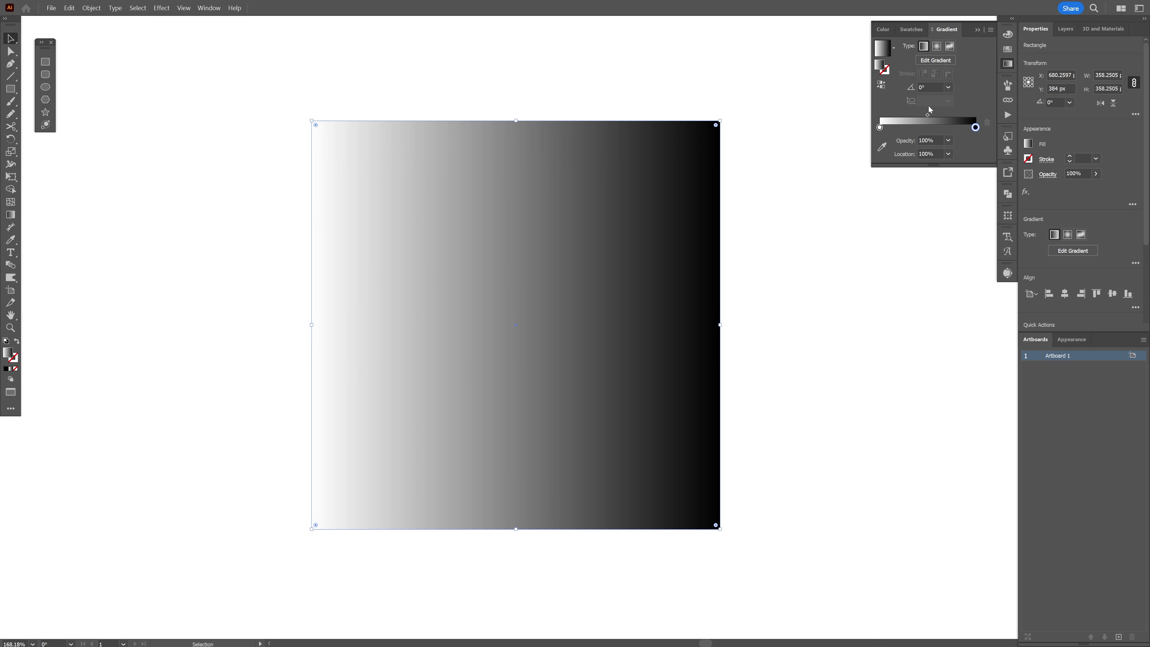
pyautogui.click(1007, 63)
# Step: Apply Effect > Pixelate > Color Halftone (12 px radius, 45° channels) to the gradient square
pyautogui.click(161, 8)
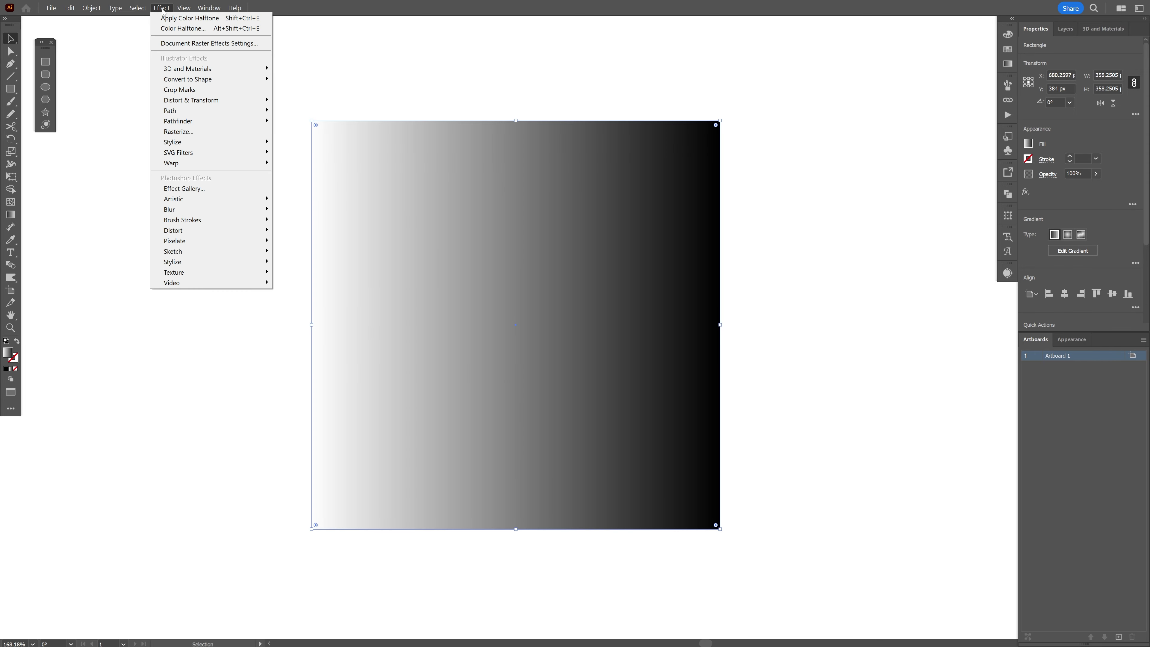
pyautogui.moveTo(249, 245)
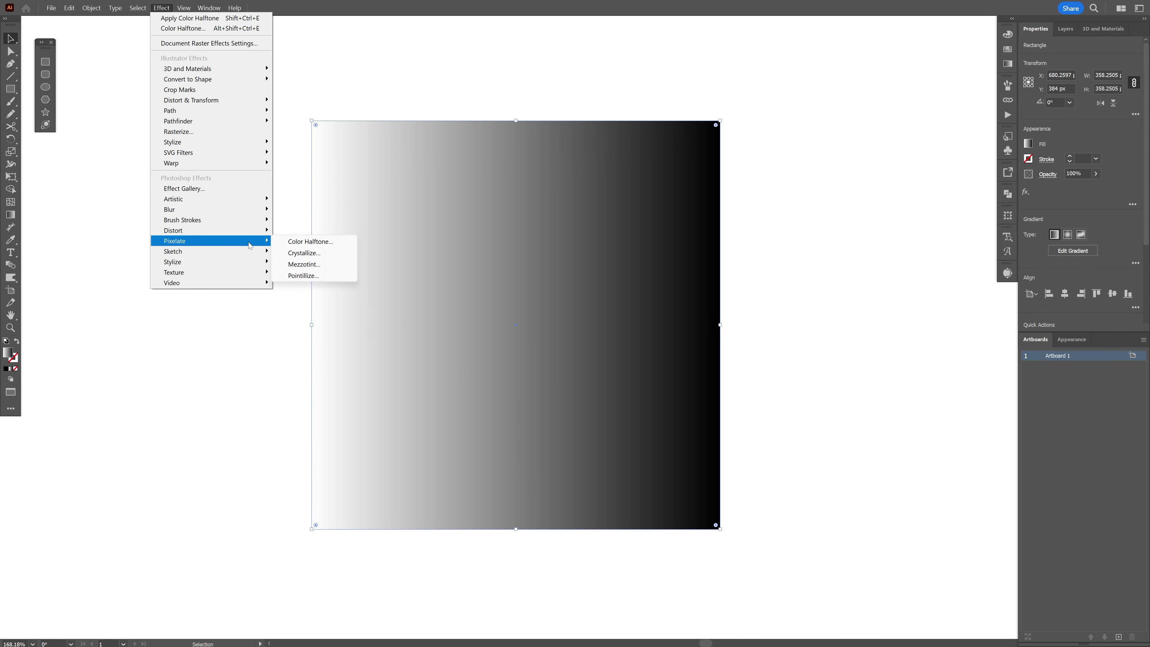
pyautogui.click(294, 243)
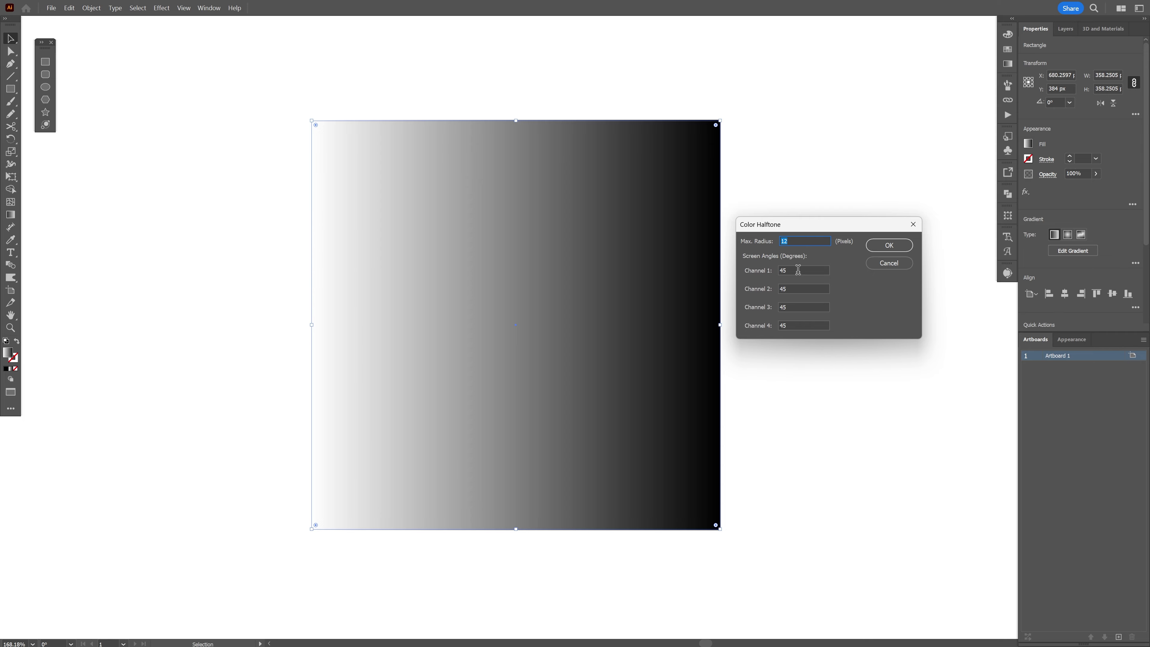
pyautogui.click(888, 246)
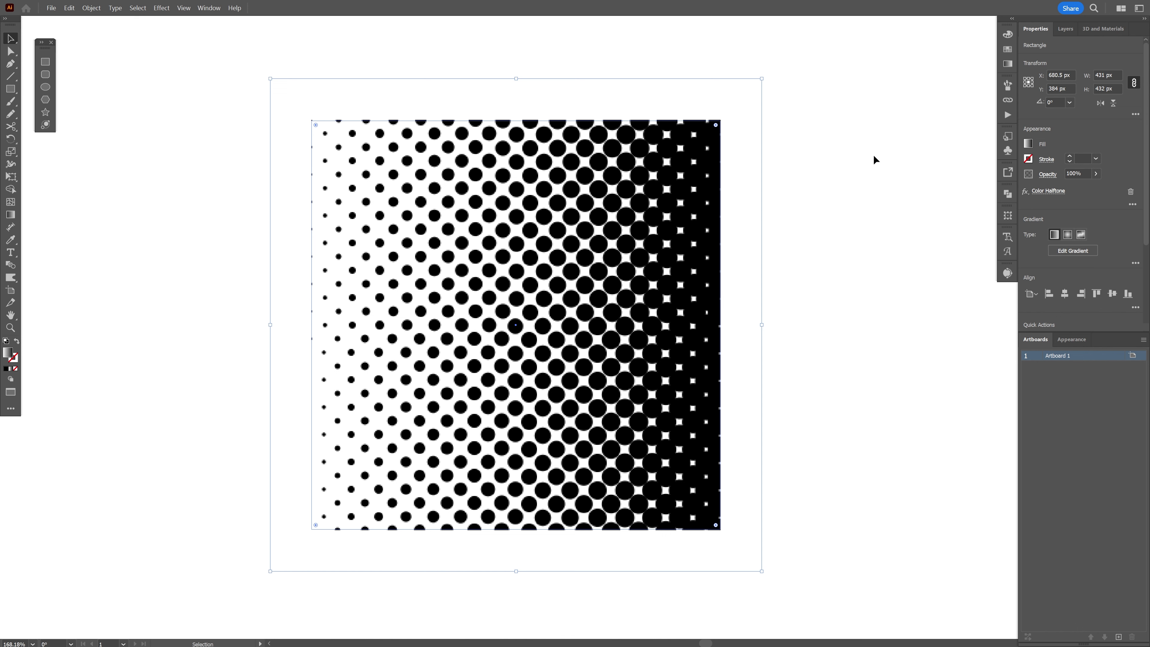
# Step: Recolour the gradient's black end stop through darker greys to grey R=102 G=102 B=102
pyautogui.click(1007, 65)
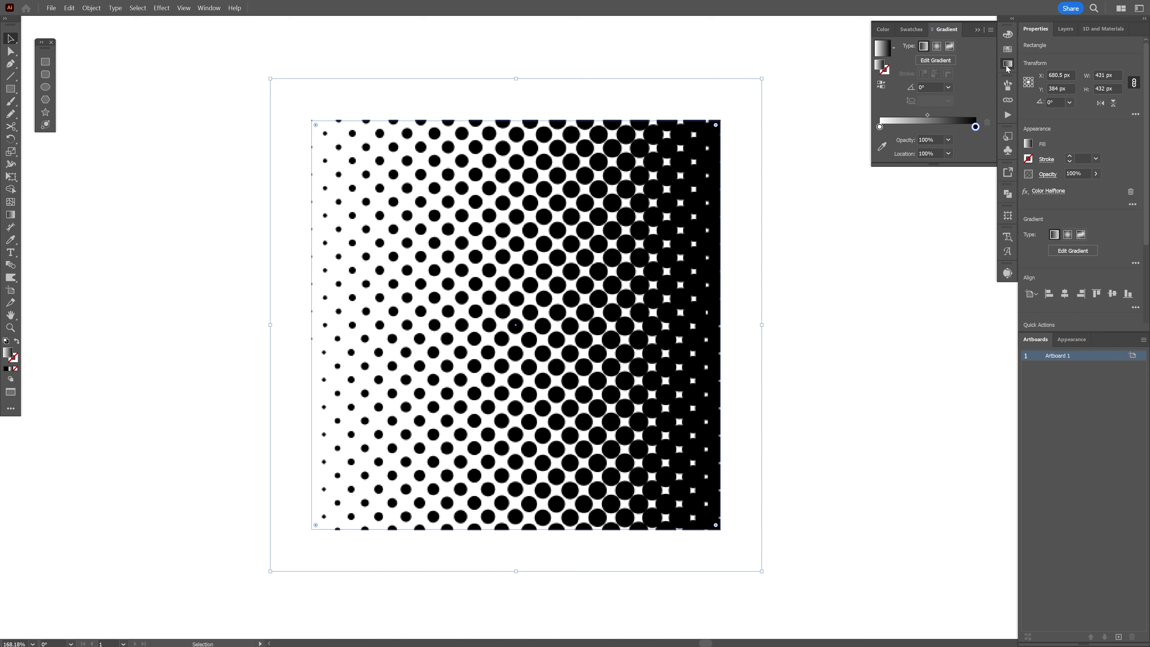
pyautogui.doubleClick(975, 127)
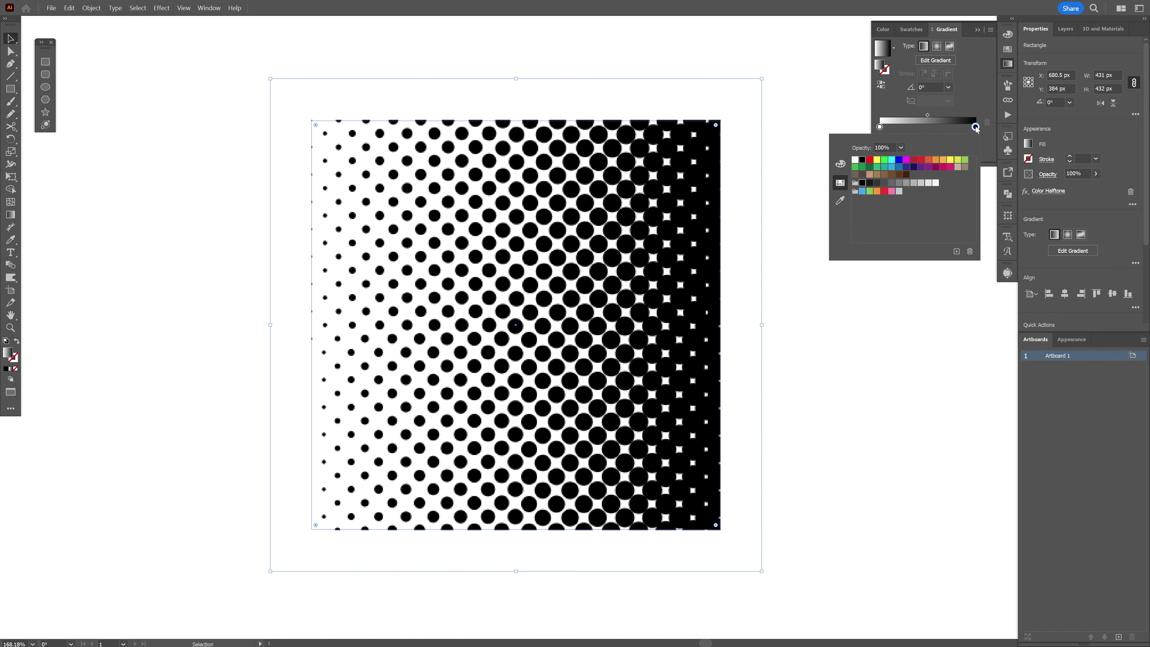
pyautogui.click(870, 184)
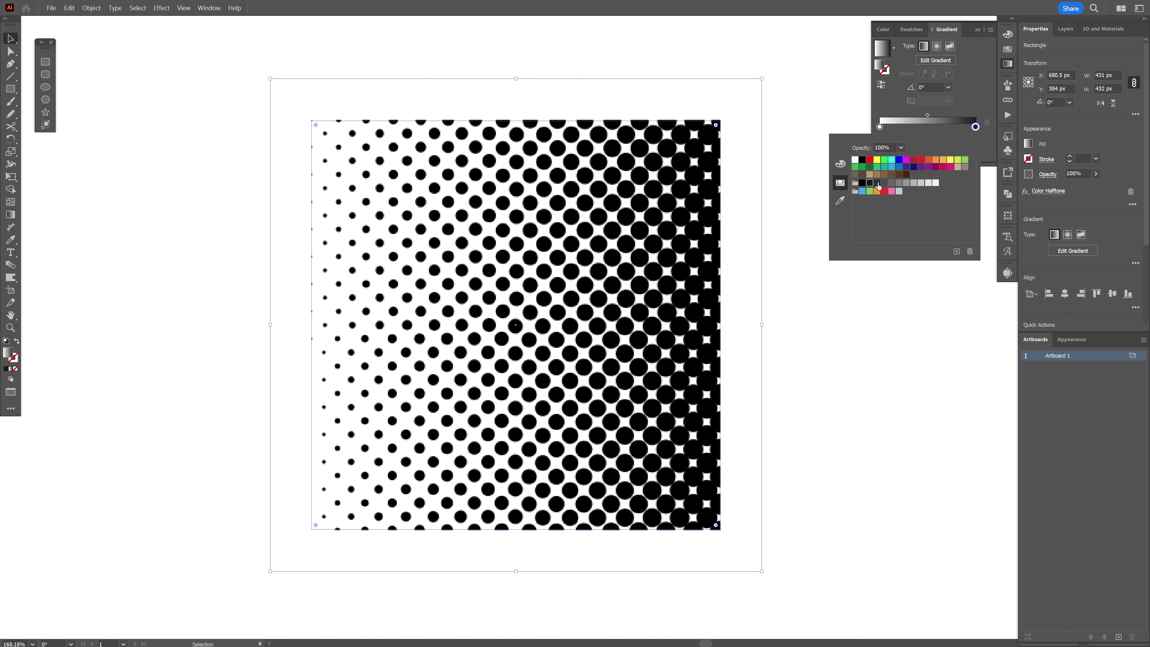
pyautogui.click(878, 184)
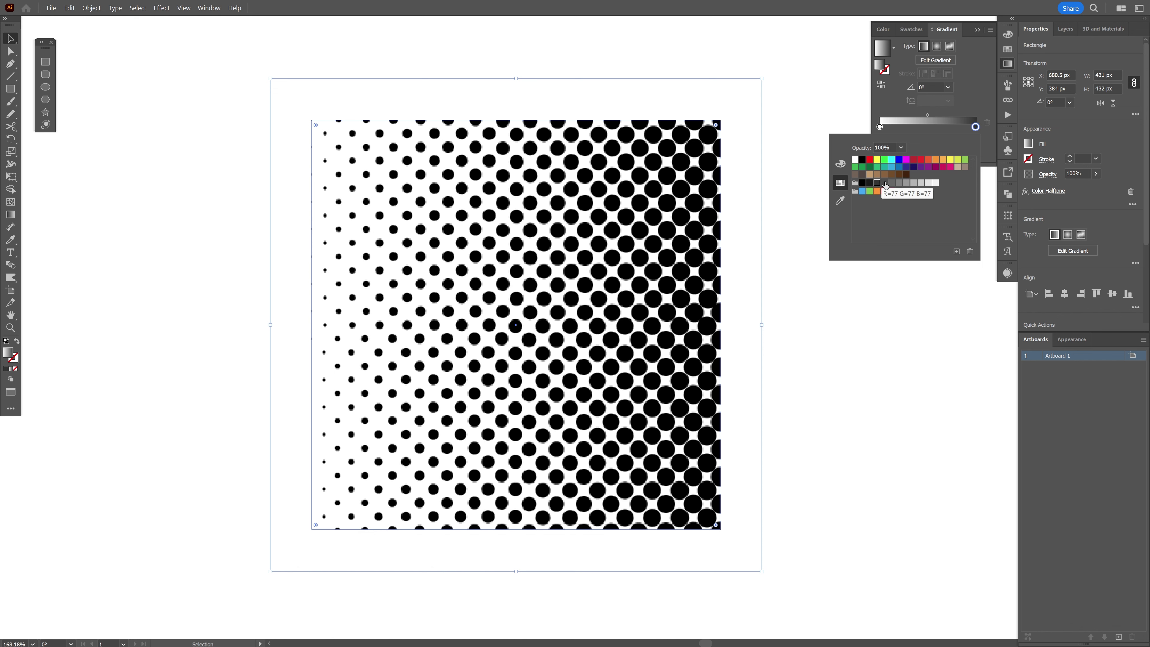
pyautogui.click(885, 184)
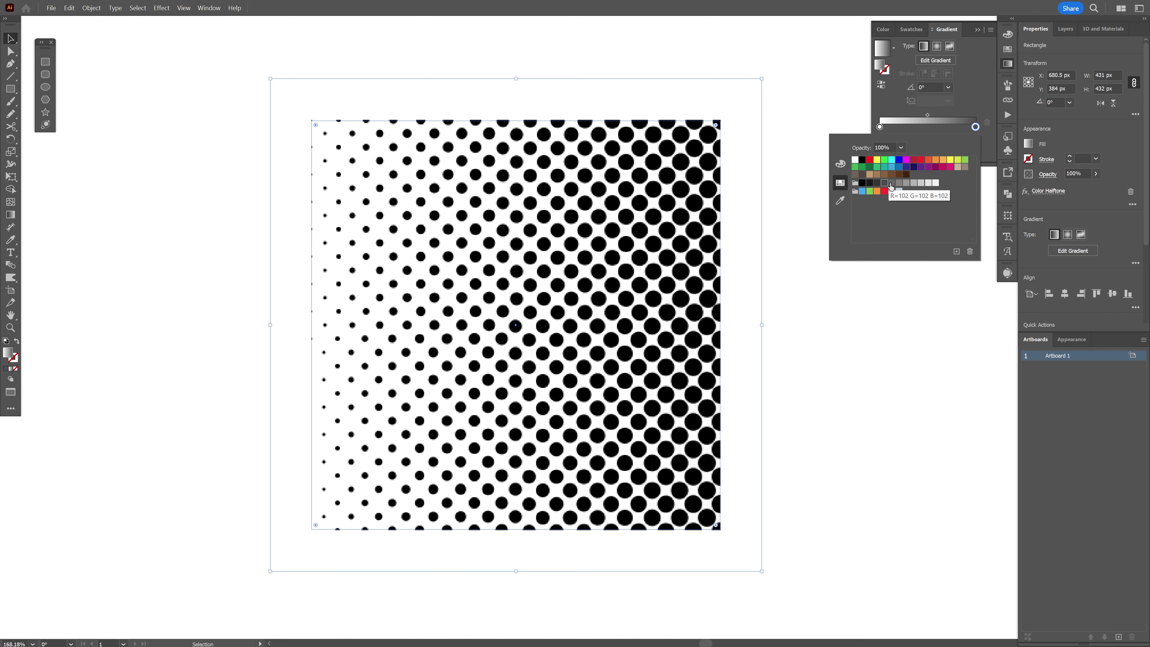
pyautogui.click(890, 185)
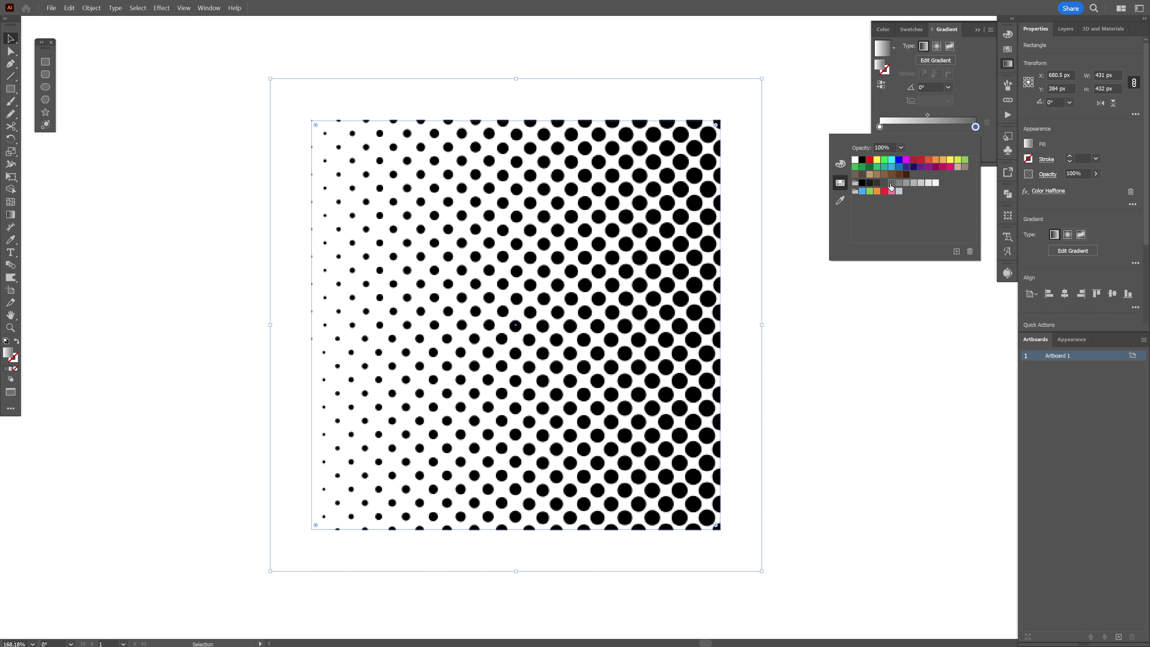
# Step: Rasterize the halftone square into an image with Object > Rasterize
pyautogui.click(1007, 64)
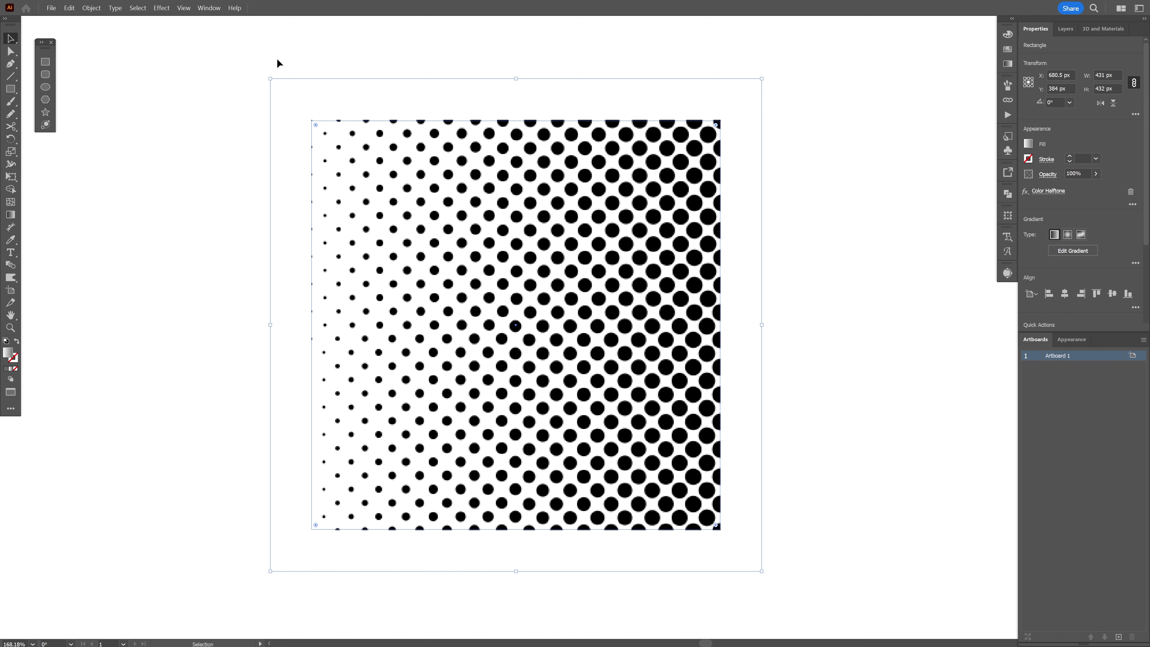
pyautogui.click(92, 8)
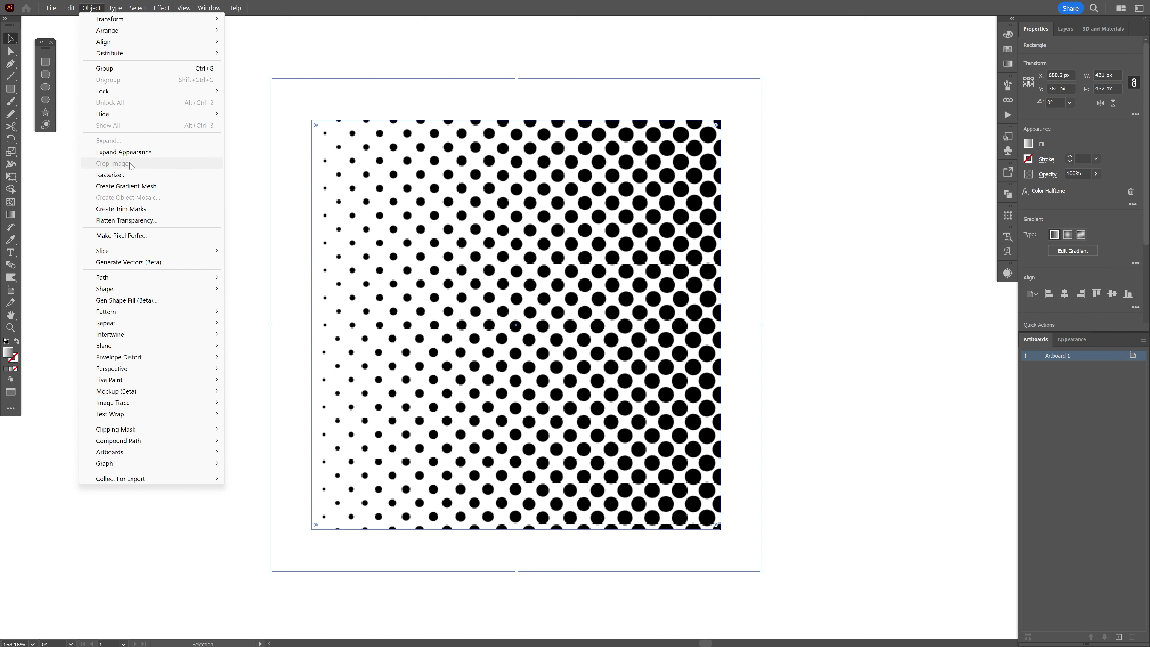
pyautogui.click(129, 176)
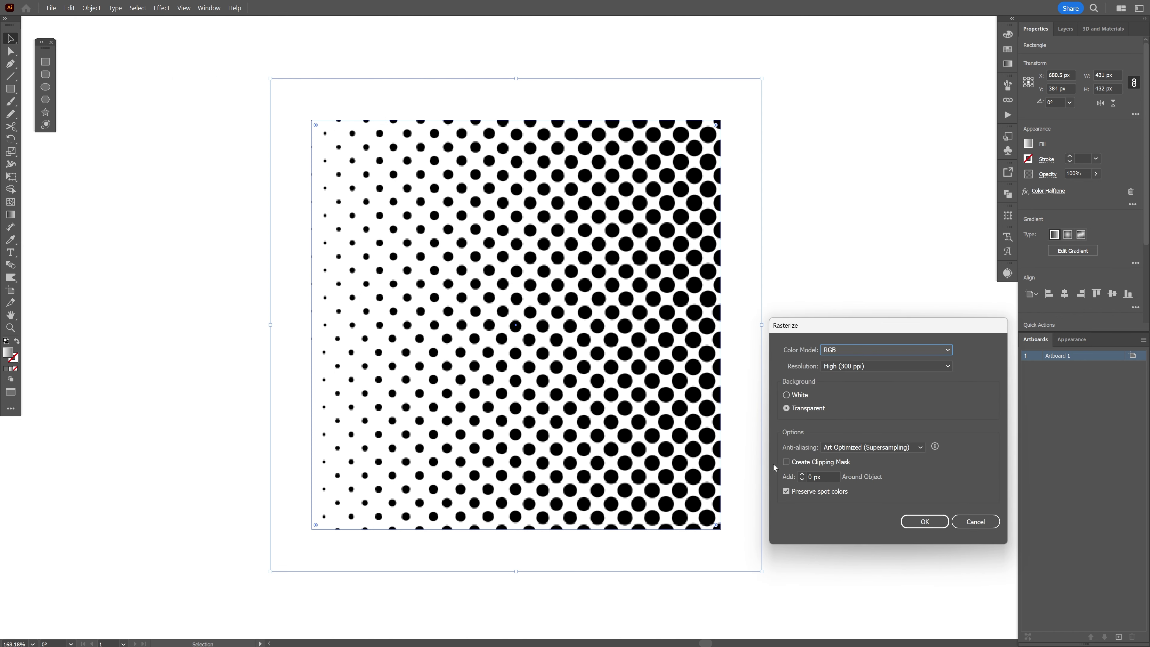
pyautogui.click(925, 521)
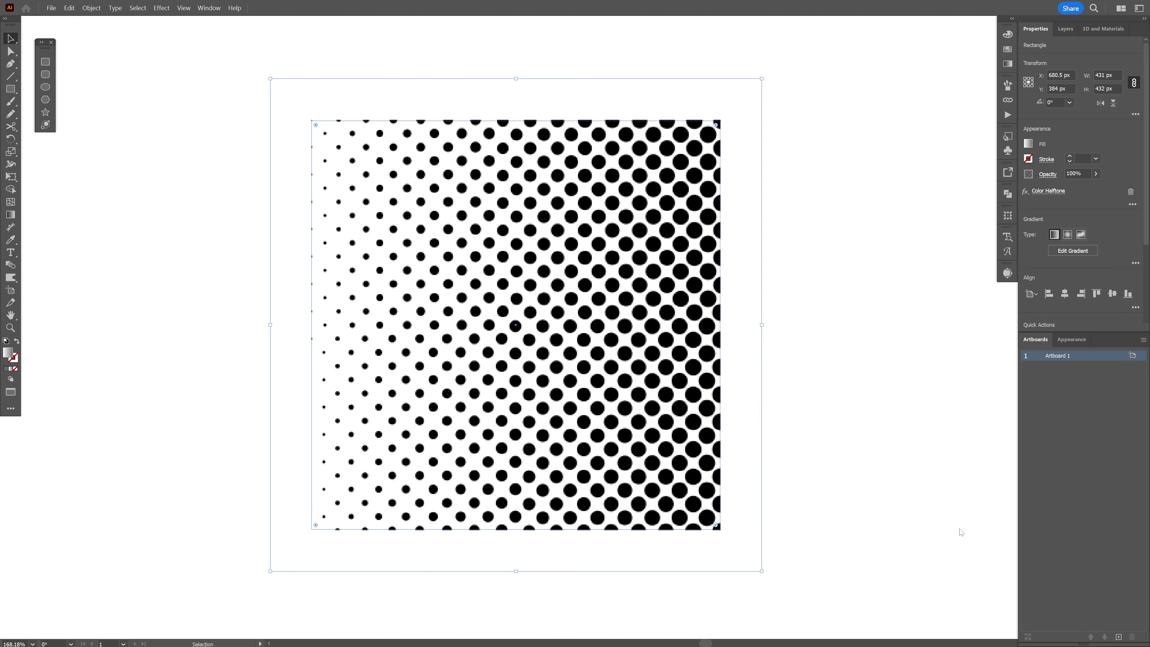
# Step: Trace the image with [Default], ignoring white, expand it into vector dots, and deselect
pyautogui.click(1101, 298)
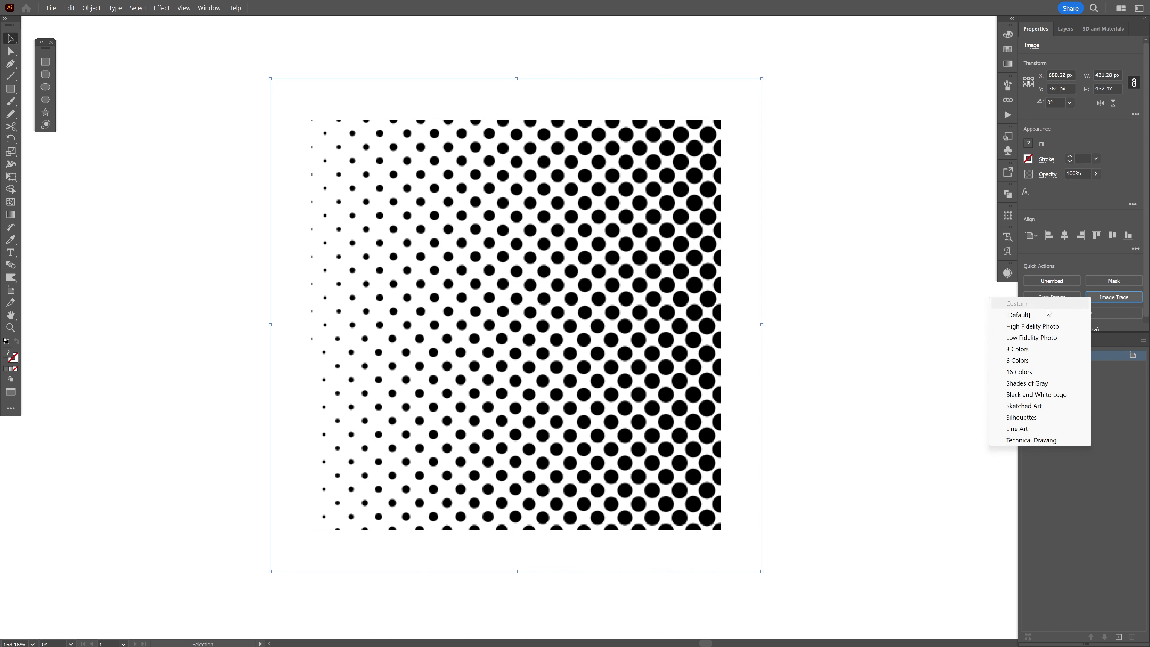
pyautogui.click(1018, 315)
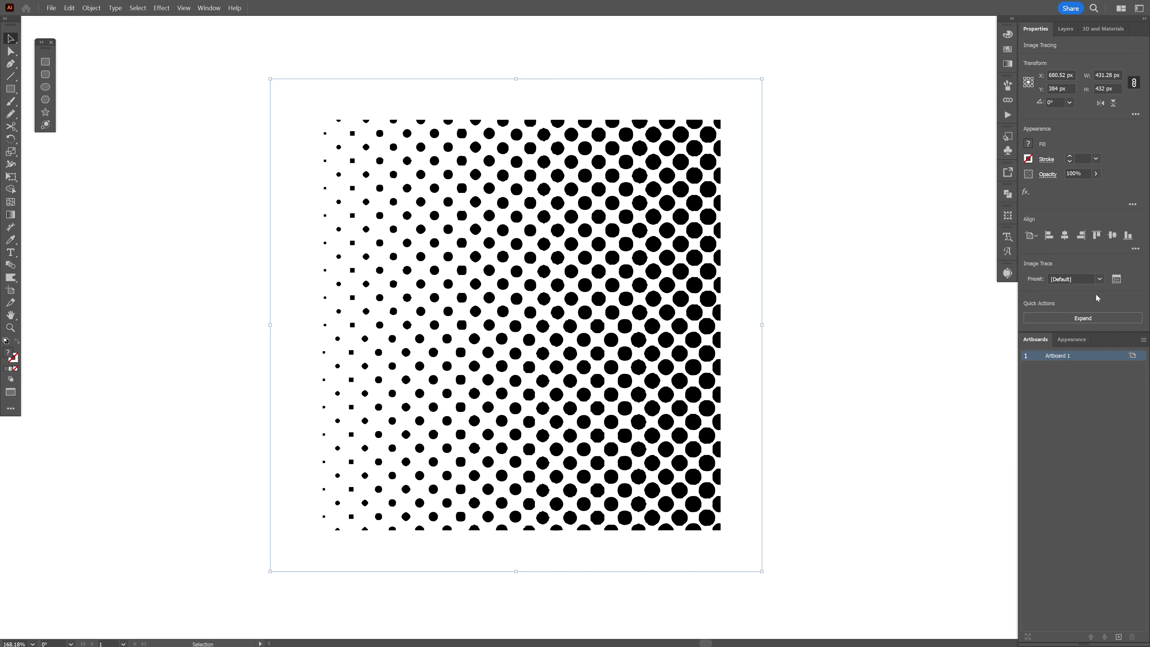
pyautogui.click(1116, 279)
pyautogui.click(896, 535)
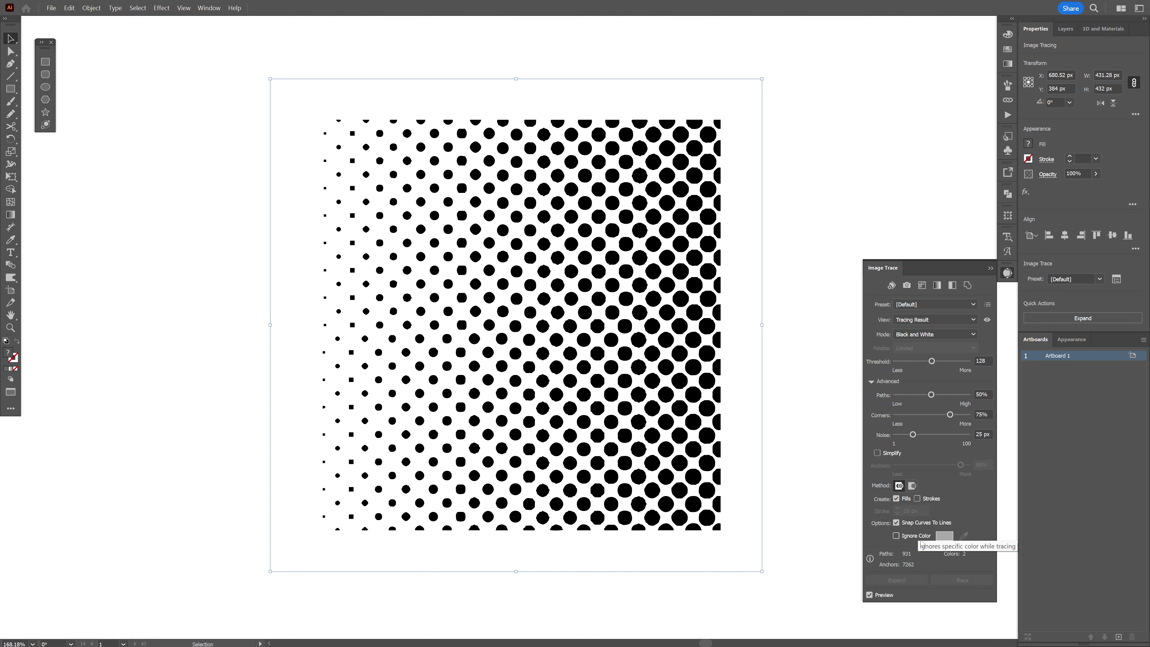
pyautogui.click(905, 580)
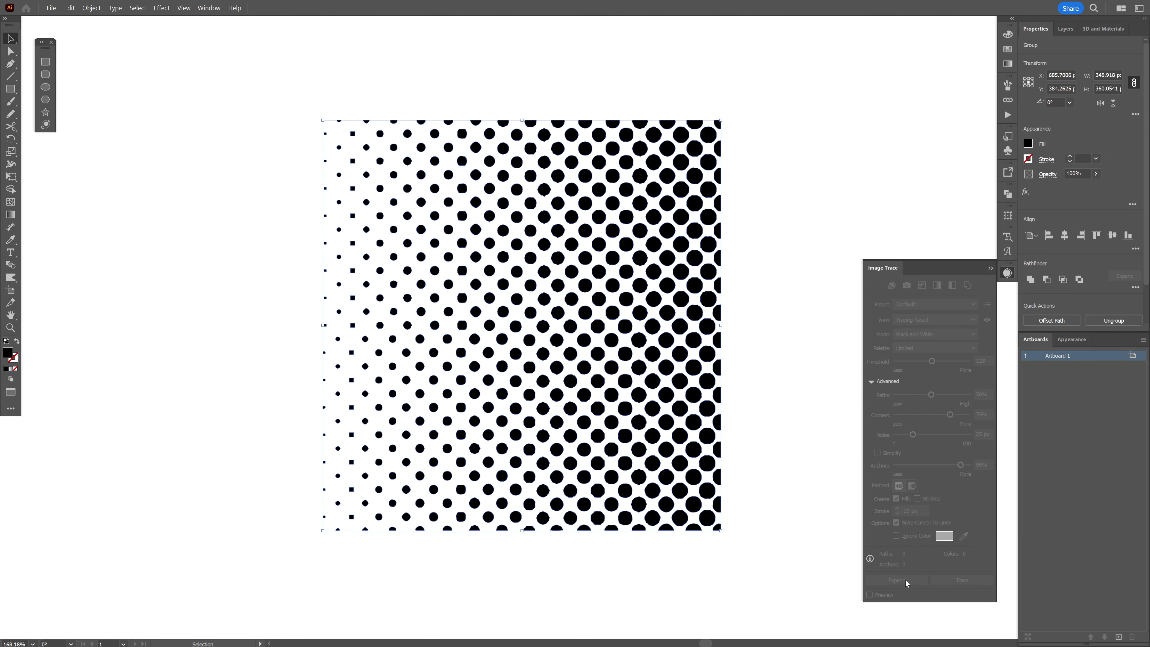
pyautogui.click(774, 344)
pyautogui.scroll(10, 650, 338)
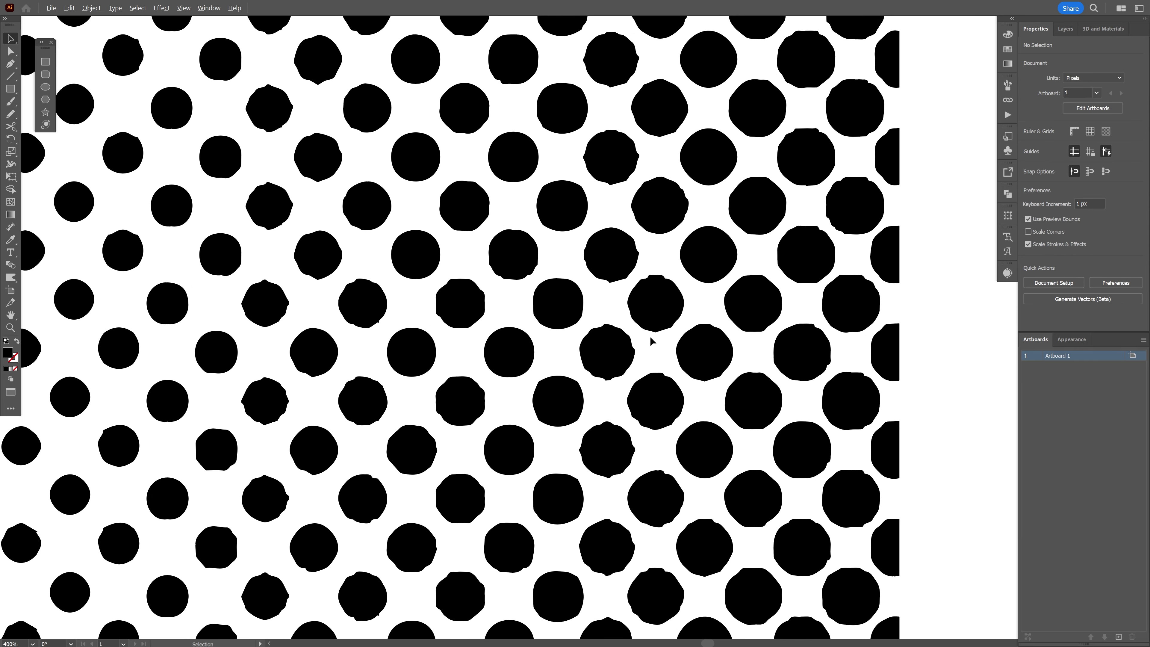
pyautogui.scroll(-8, 649, 341)
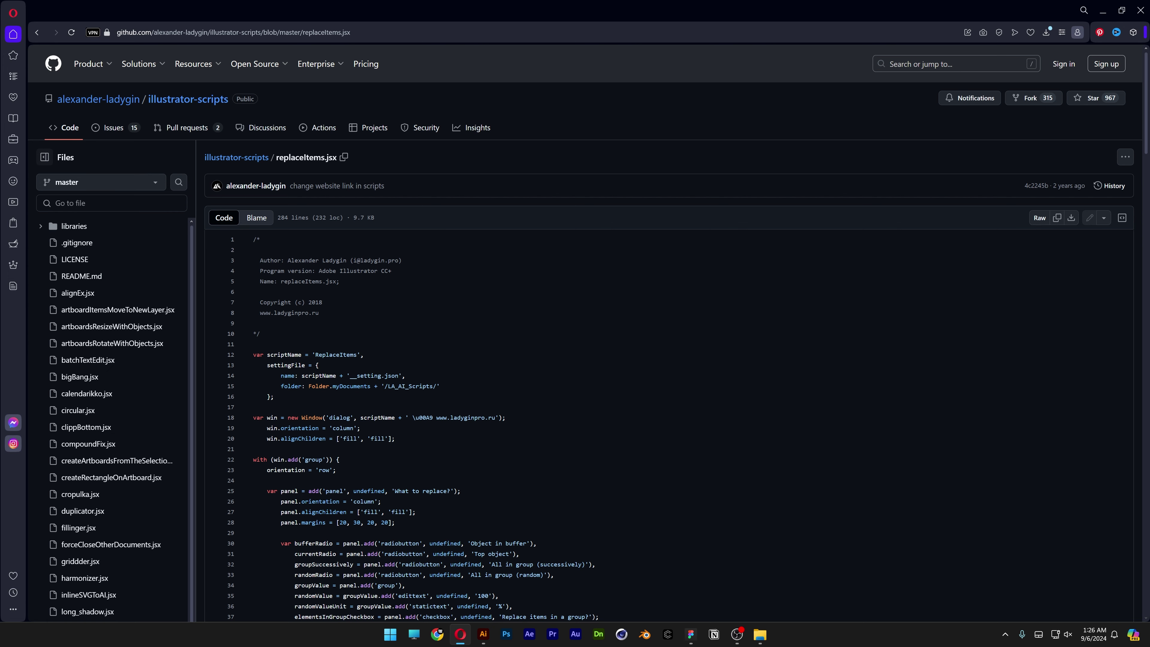
pyautogui.moveTo(339, 157); pyautogui.dragTo(276, 157)
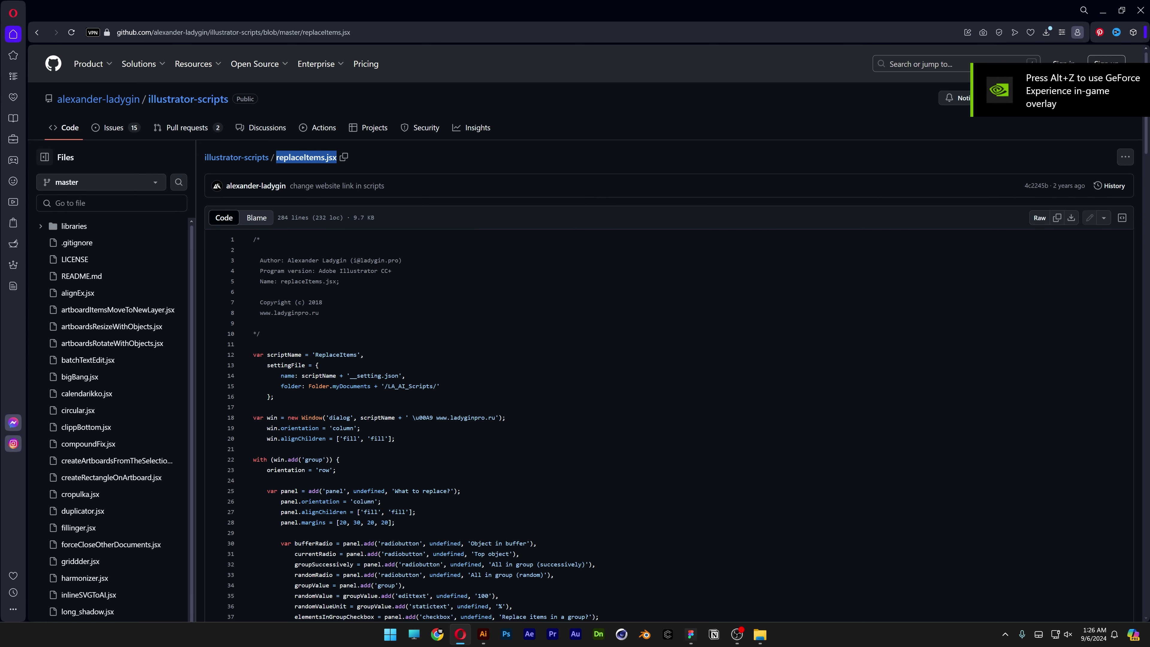
pyautogui.click(403, 161)
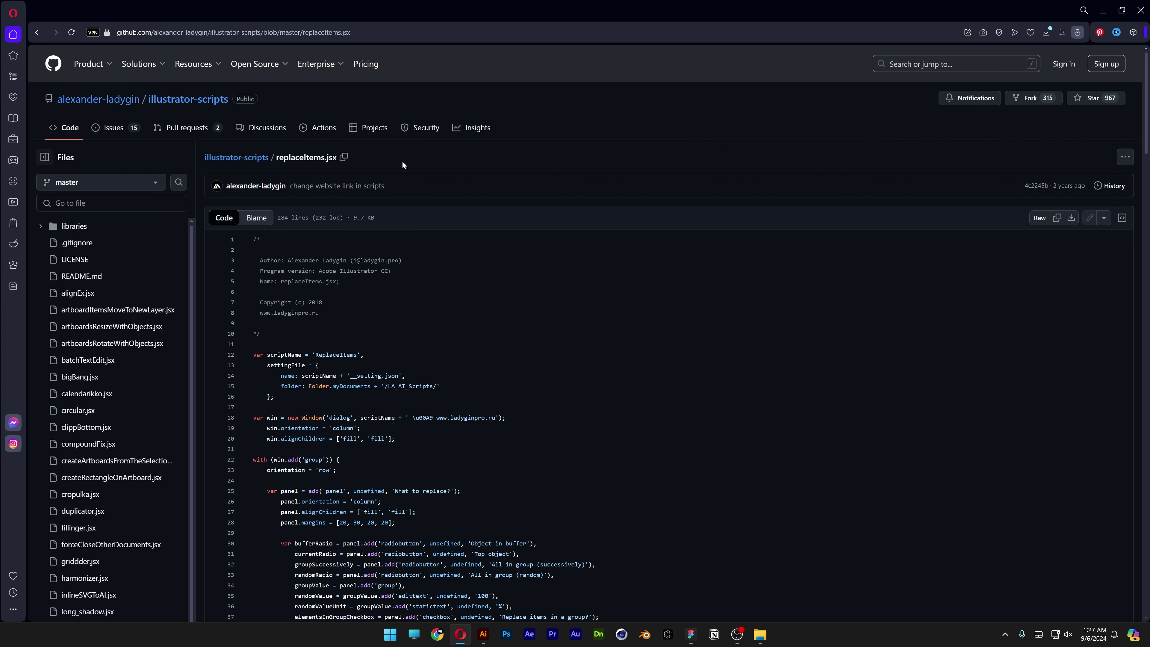
pyautogui.click(1071, 220)
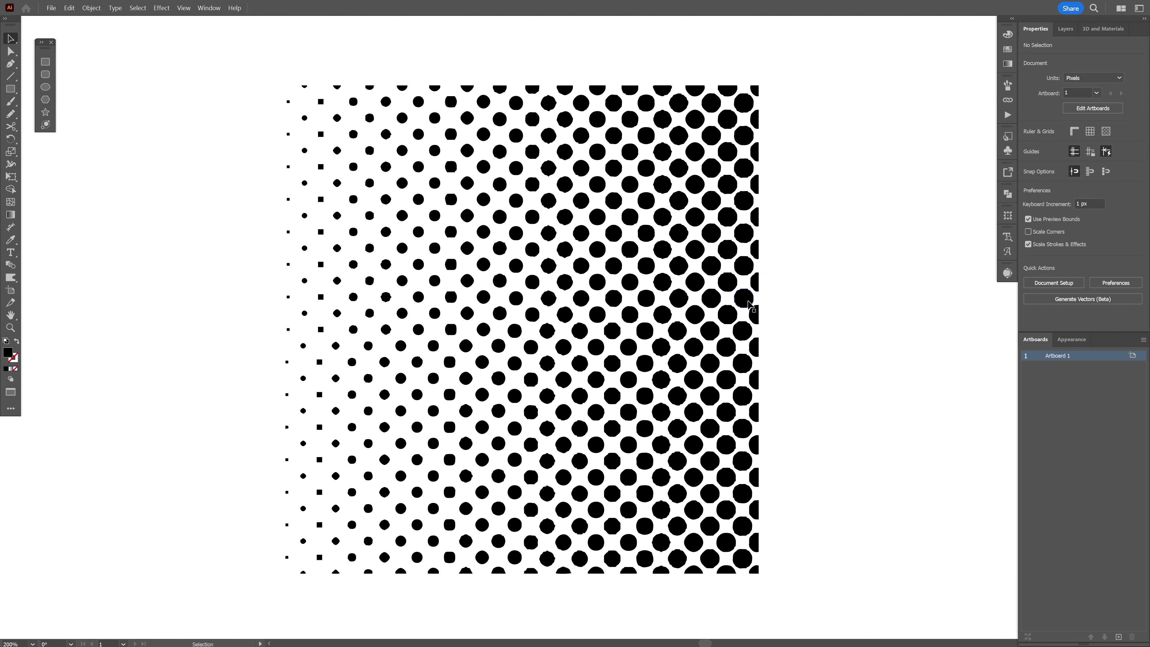
# Step: Draw a black circle, expand it to a plain path, and copy it
pyautogui.hscroll(3, 748, 305)
pyautogui.click(45, 87)
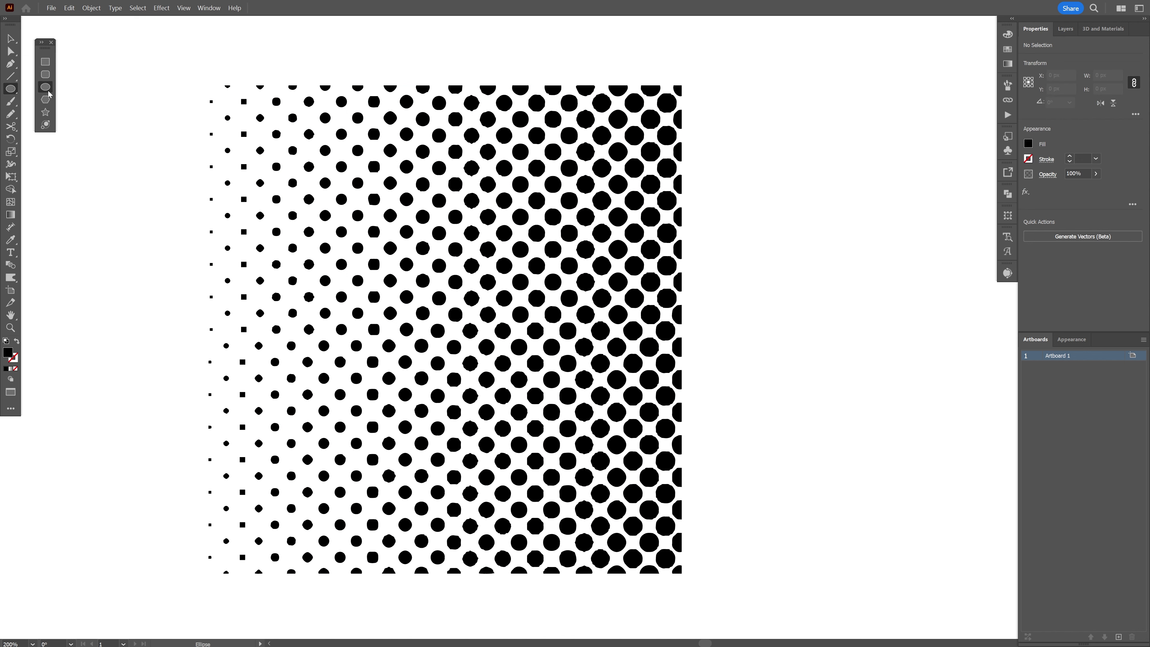
pyautogui.moveTo(736, 185); pyautogui.dragTo(837, 287)
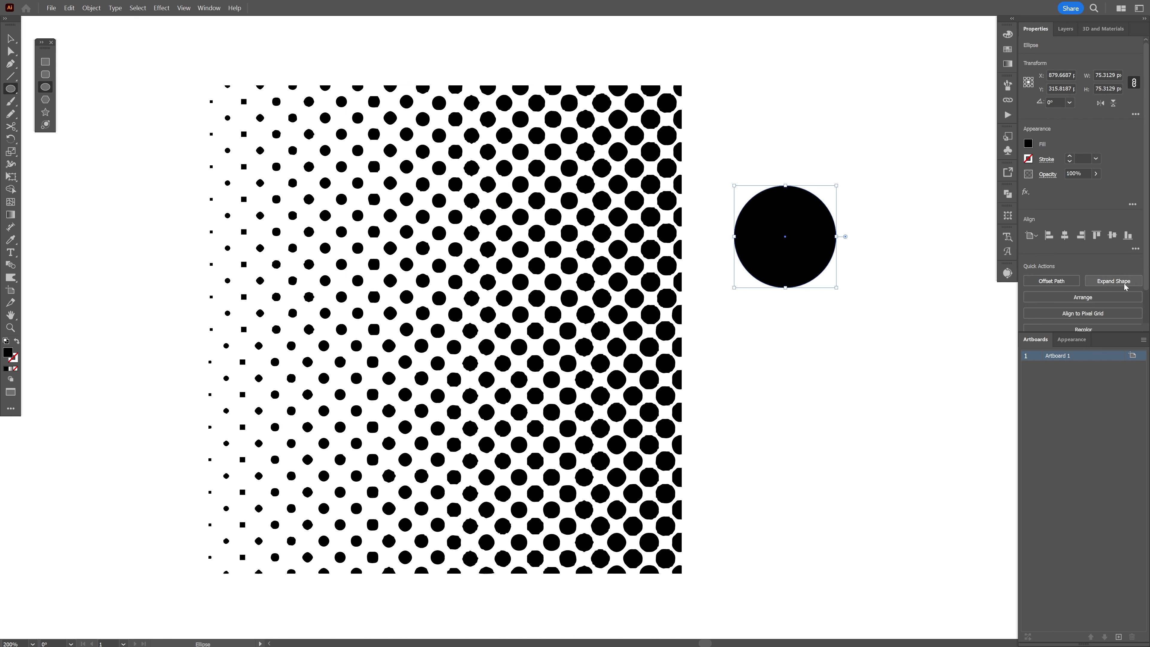
pyautogui.click(1114, 280)
pyautogui.press('v')
pyautogui.rightClick(779, 221)
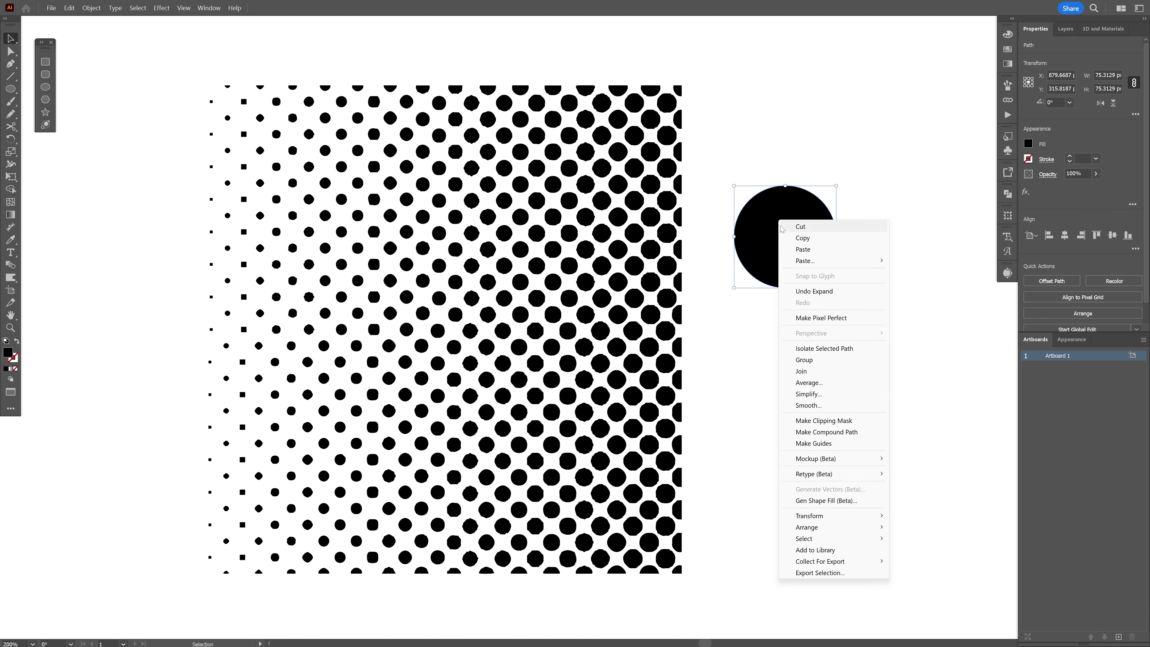
pyautogui.click(819, 242)
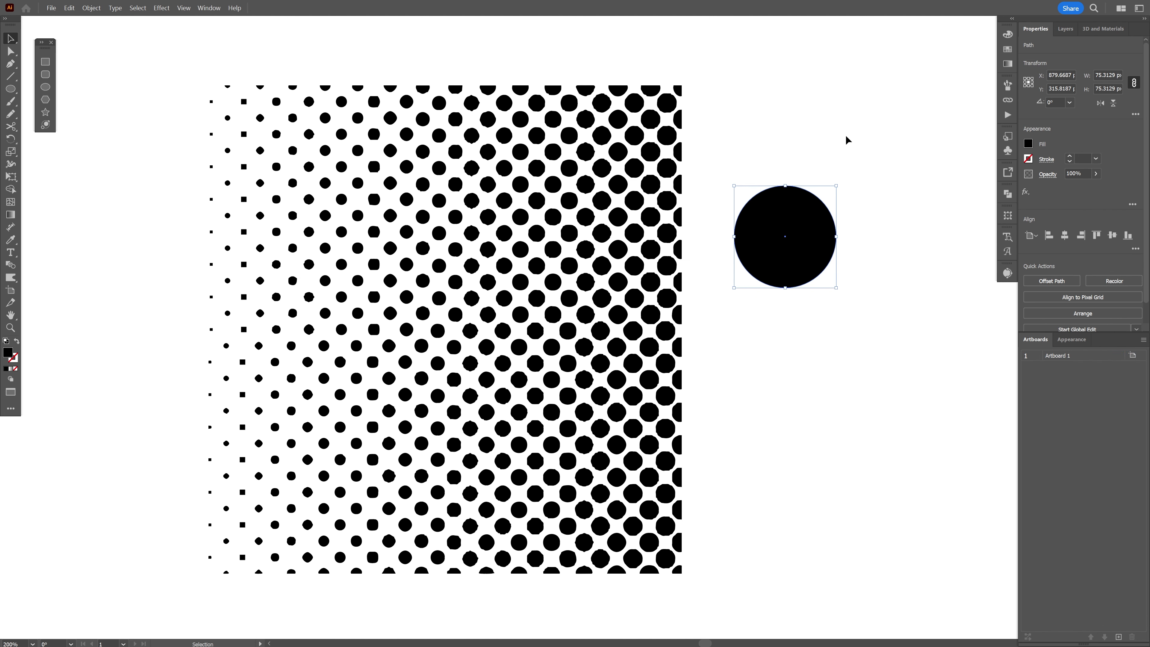
# Step: Select the halftone and circle together and run the replaceItems script with the copied circle
pyautogui.moveTo(857, 125); pyautogui.dragTo(575, 317)
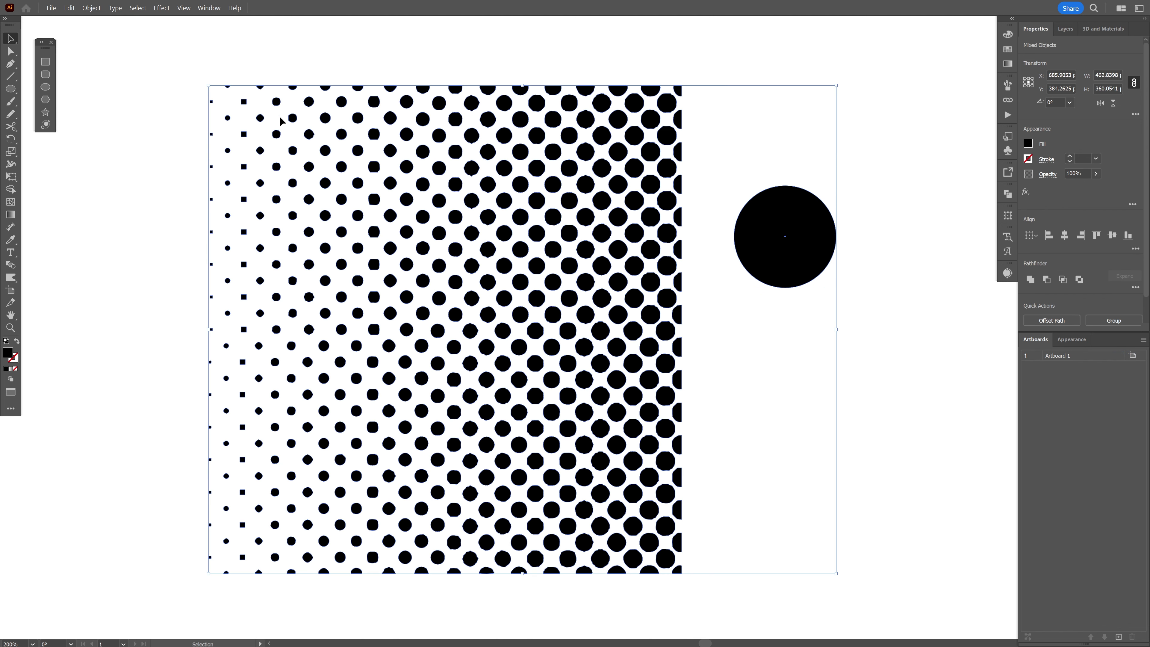
pyautogui.click(51, 8)
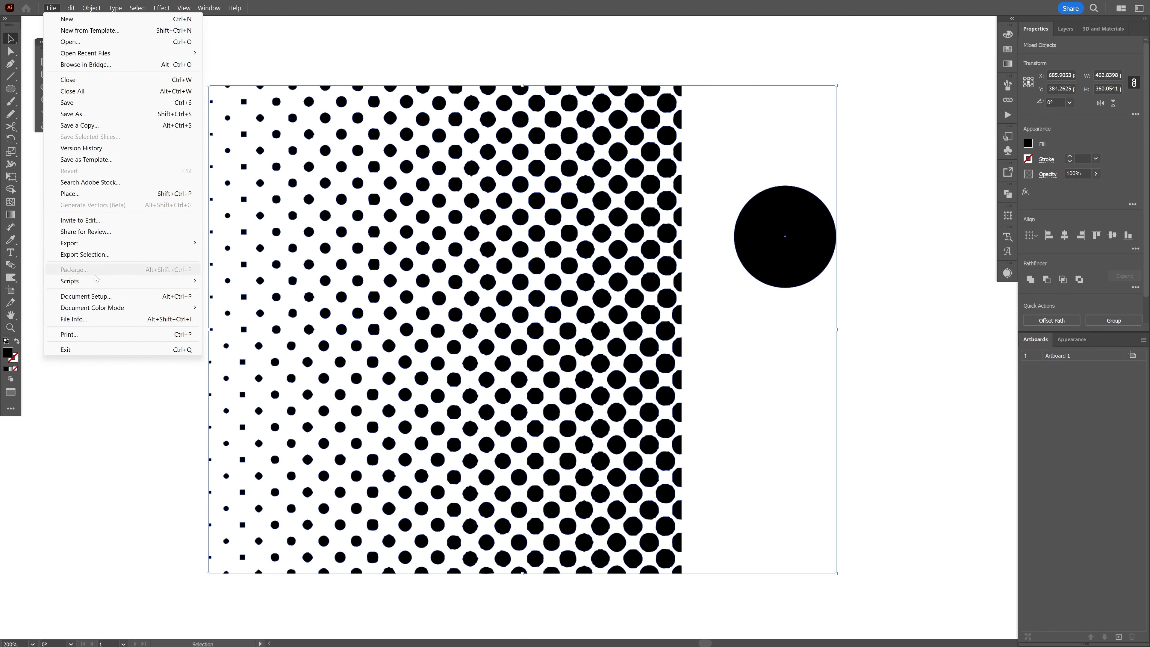
pyautogui.moveTo(96, 283)
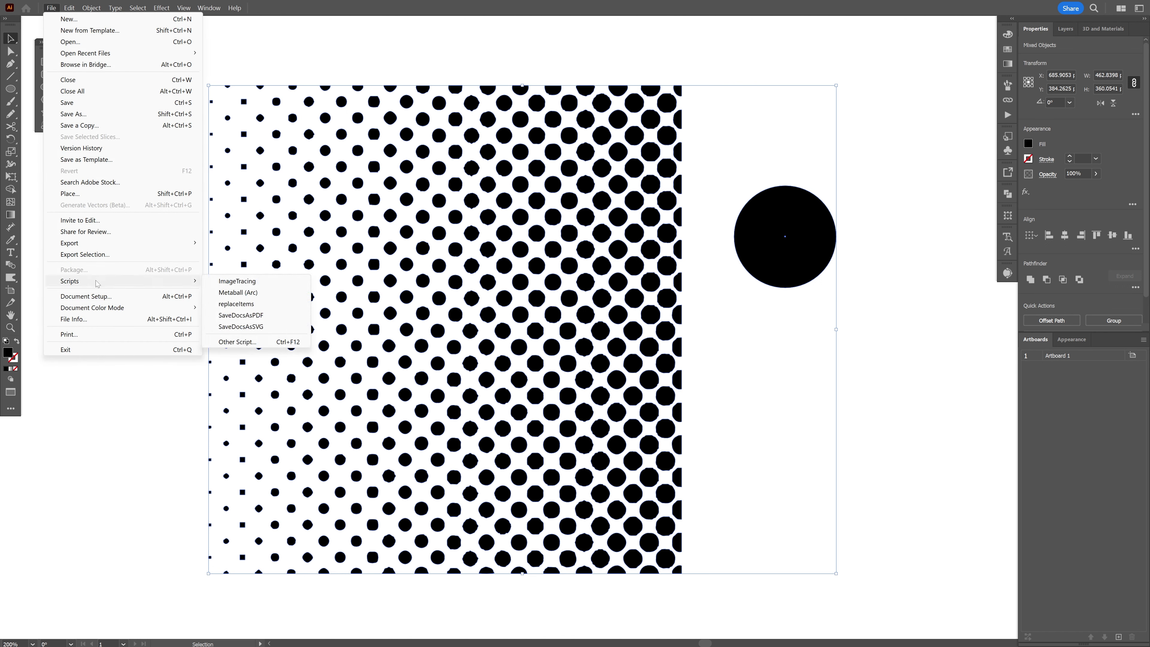
pyautogui.click(244, 304)
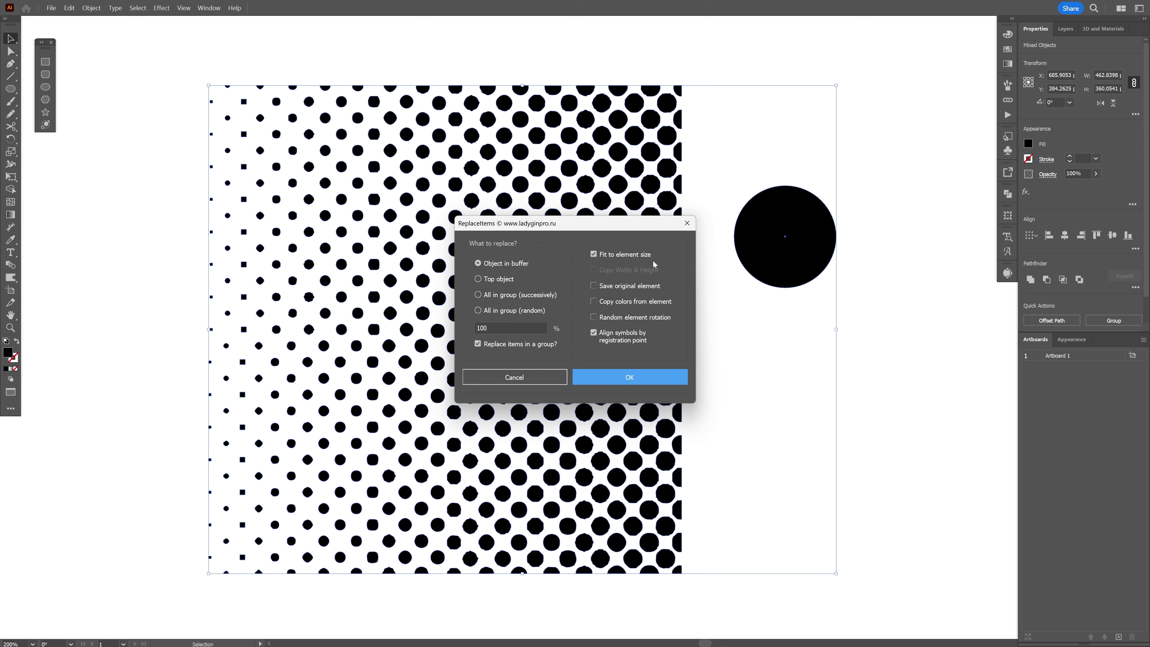
pyautogui.click(630, 378)
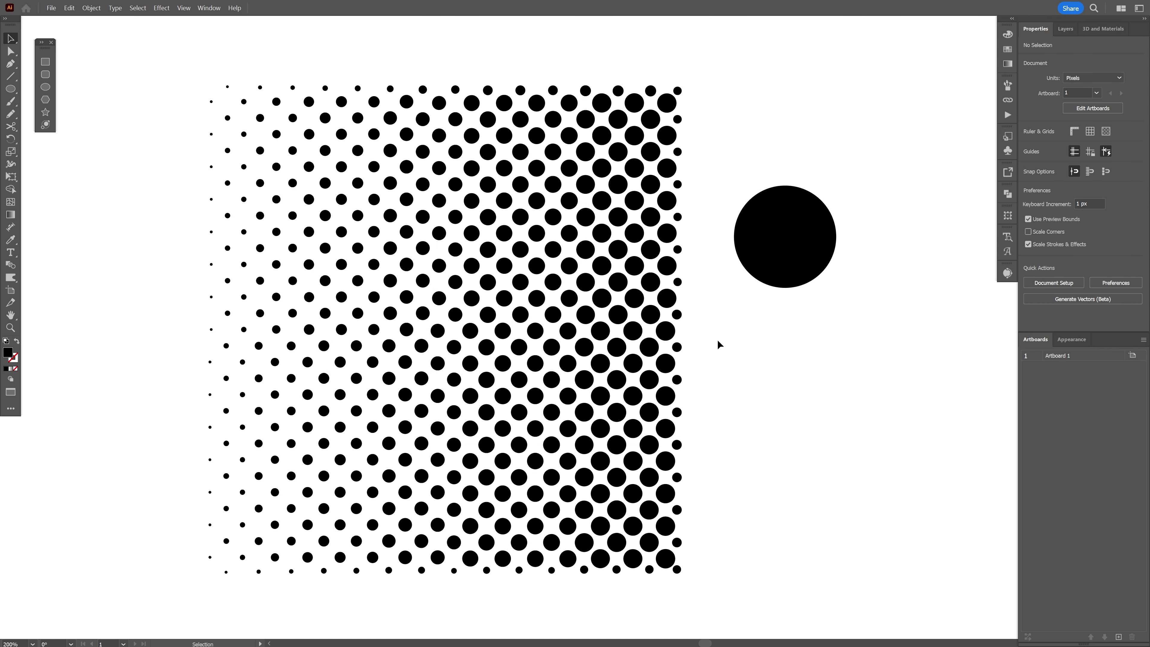
# Step: Zoom in on the circle dots and give the whole dot group a black stroke
pyautogui.scroll(3, 601, 326)
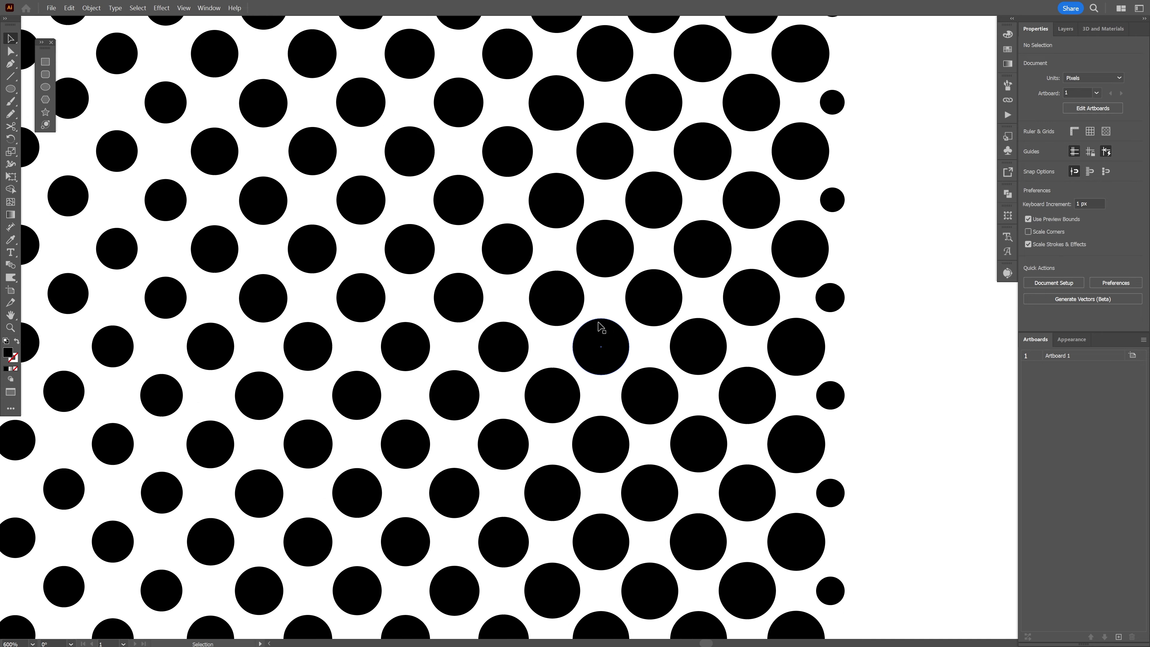
pyautogui.scroll(3, 598, 323)
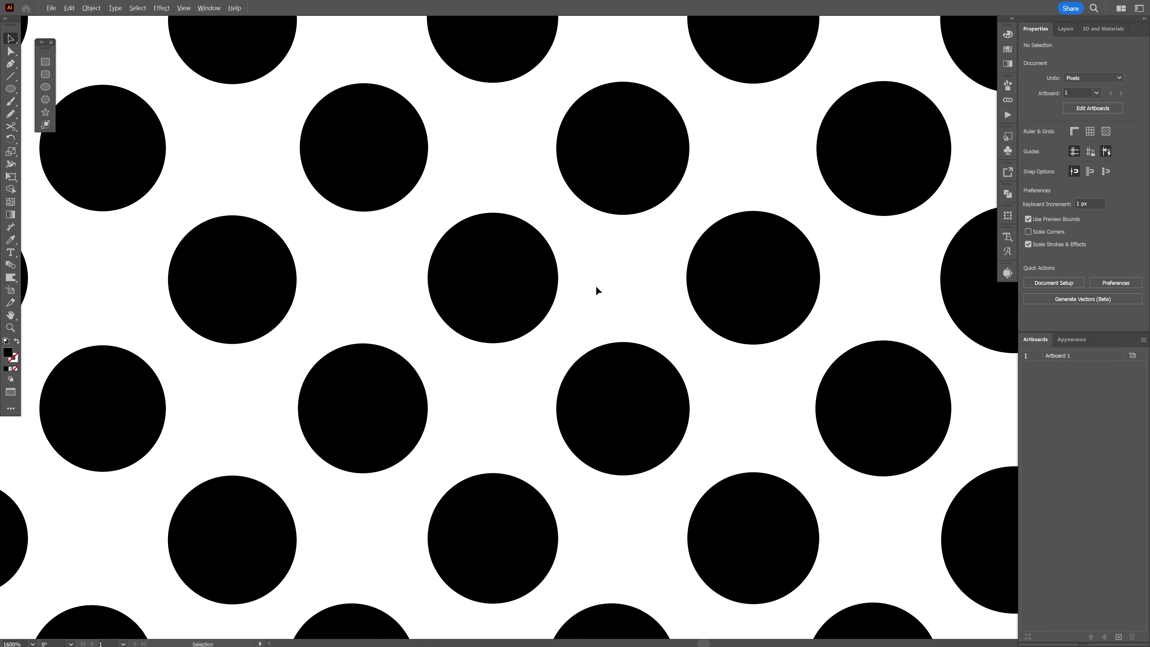
pyautogui.scroll(-6, 596, 291)
pyautogui.click(746, 342)
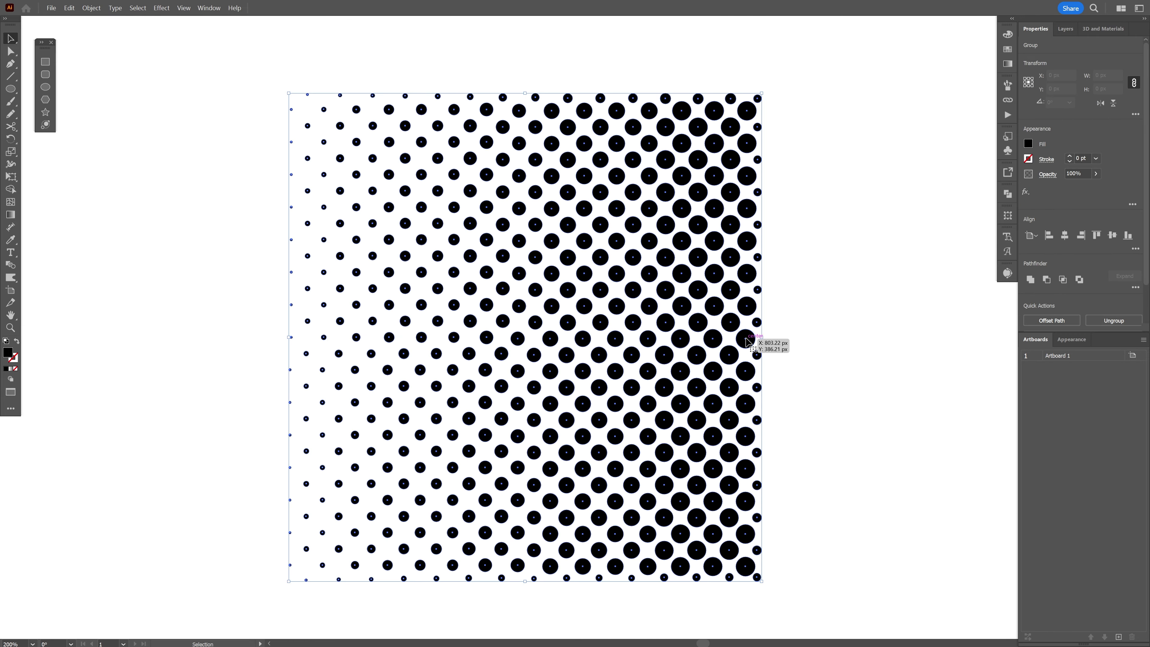
pyautogui.click(1028, 159)
pyautogui.click(936, 196)
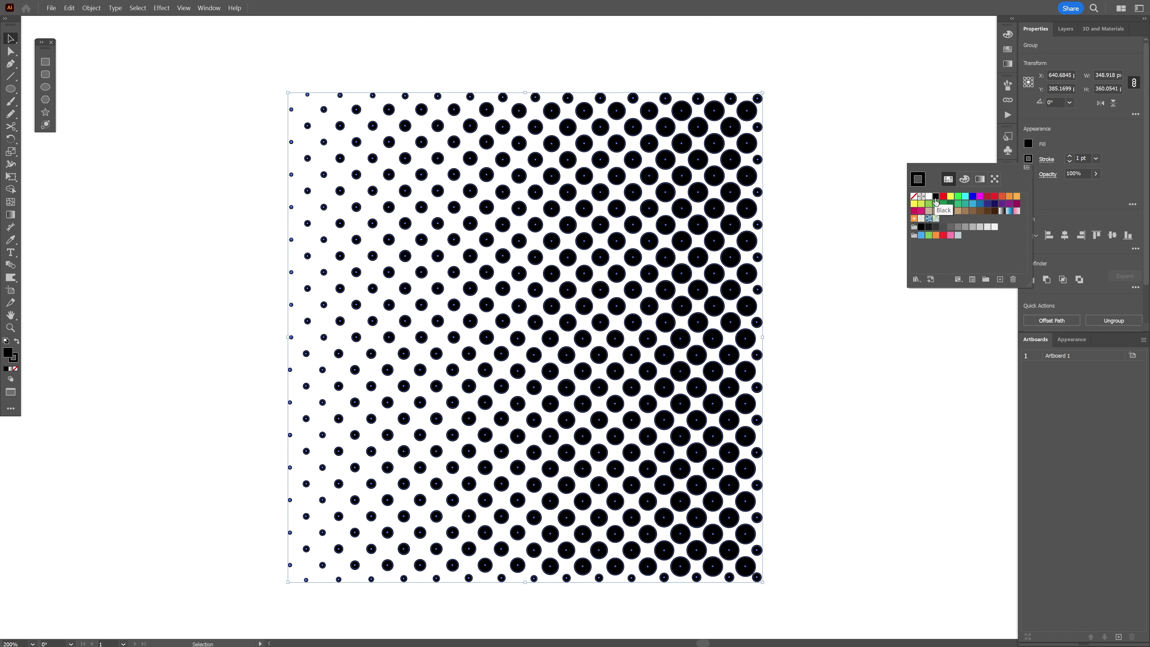
pyautogui.scroll(2, 1083, 158)
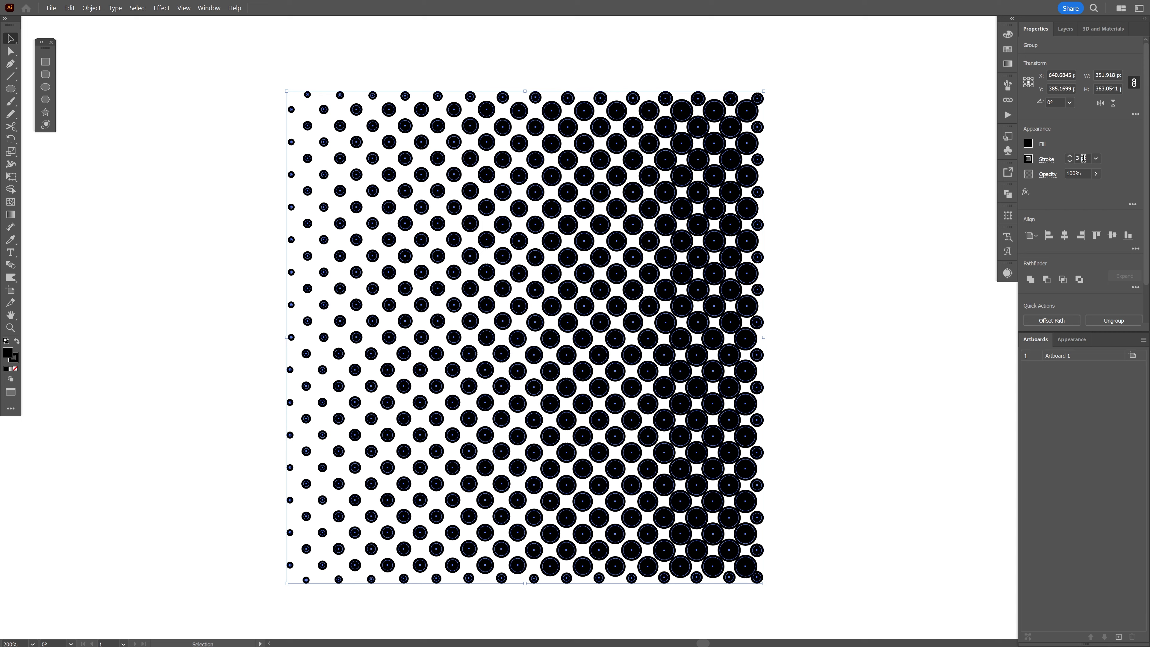
pyautogui.scroll(3, 1083, 158)
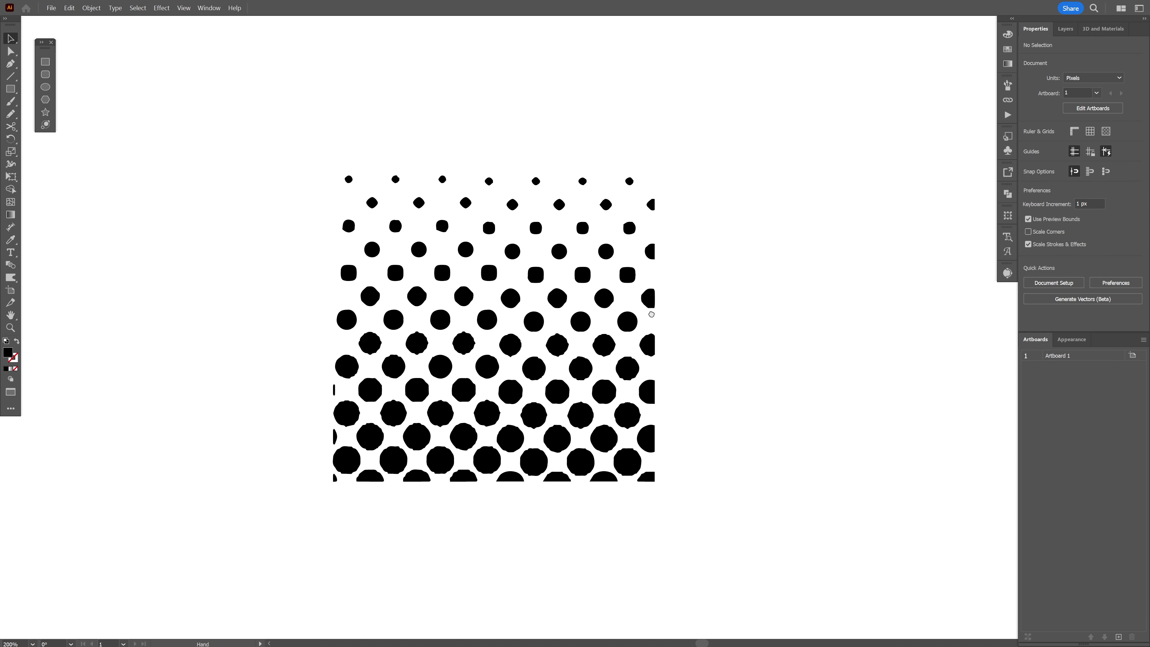
pyautogui.moveTo(661, 326); pyautogui.dragTo(481, 315)
# Step: Draw a four-pointed star beside the dots, expand it, and round all its corners
pyautogui.click(45, 112)
pyautogui.moveTo(703, 322); pyautogui.dragTo(841, 390)
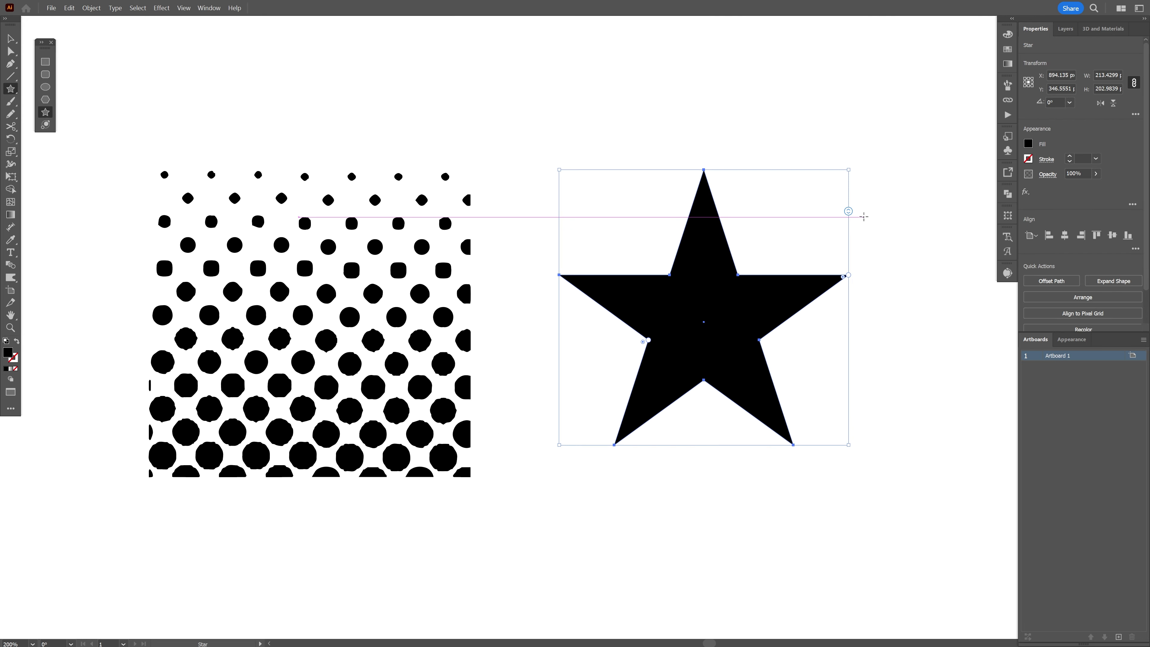
pyautogui.moveTo(849, 212); pyautogui.dragTo(848, 200)
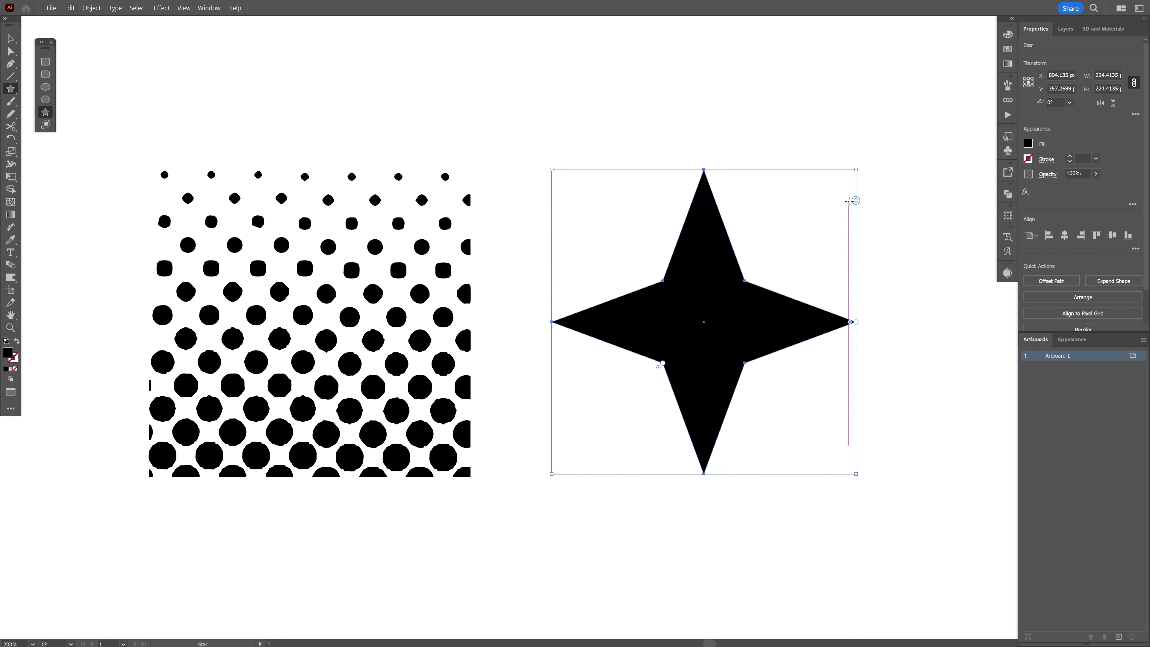
pyautogui.click(1114, 281)
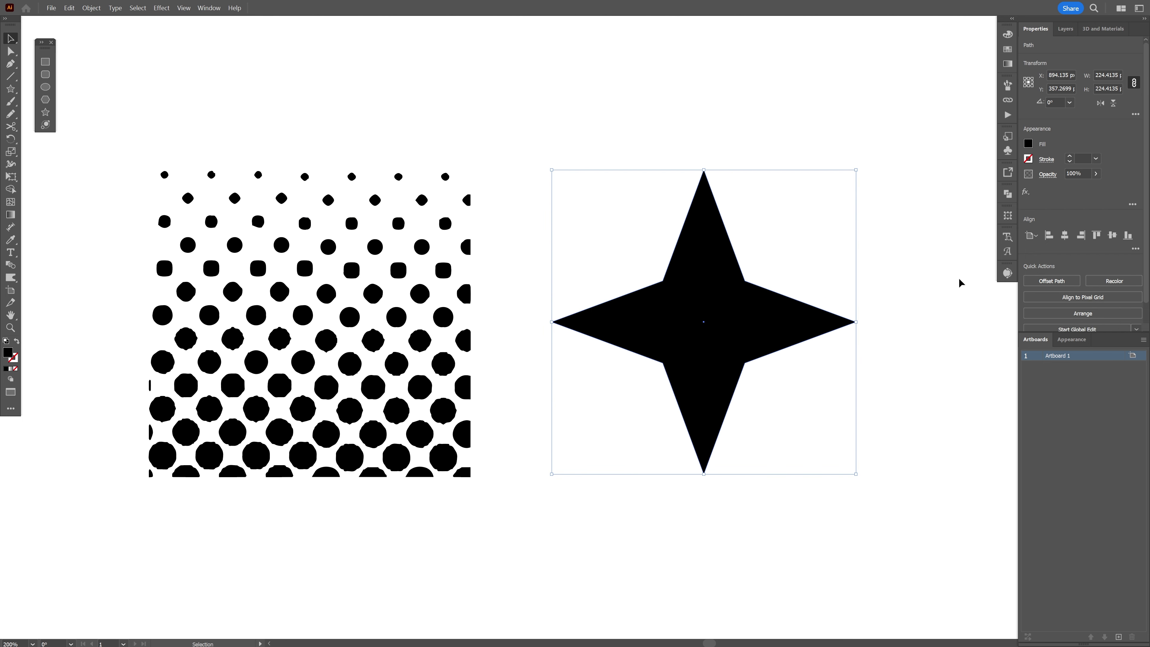
pyautogui.click(11, 52)
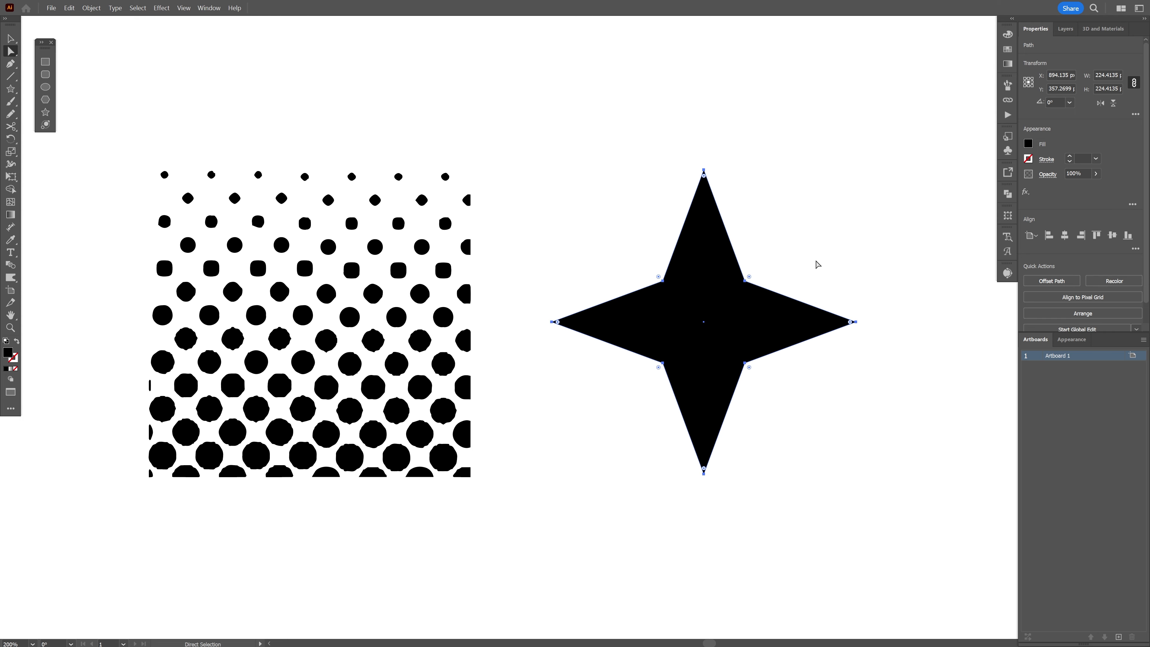
pyautogui.moveTo(749, 277); pyautogui.dragTo(773, 265)
# Step: Copy the rounded star and select it together with the dot pattern
pyautogui.press('v')
pyautogui.rightClick(736, 263)
pyautogui.click(756, 281)
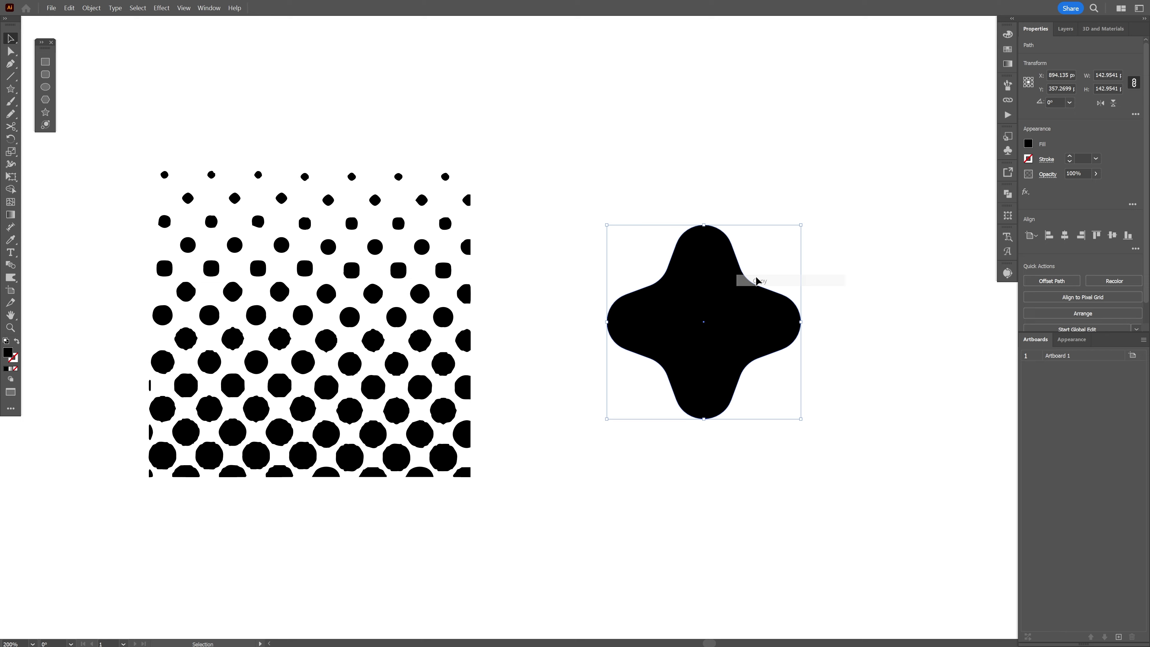
pyautogui.moveTo(739, 169); pyautogui.dragTo(386, 339)
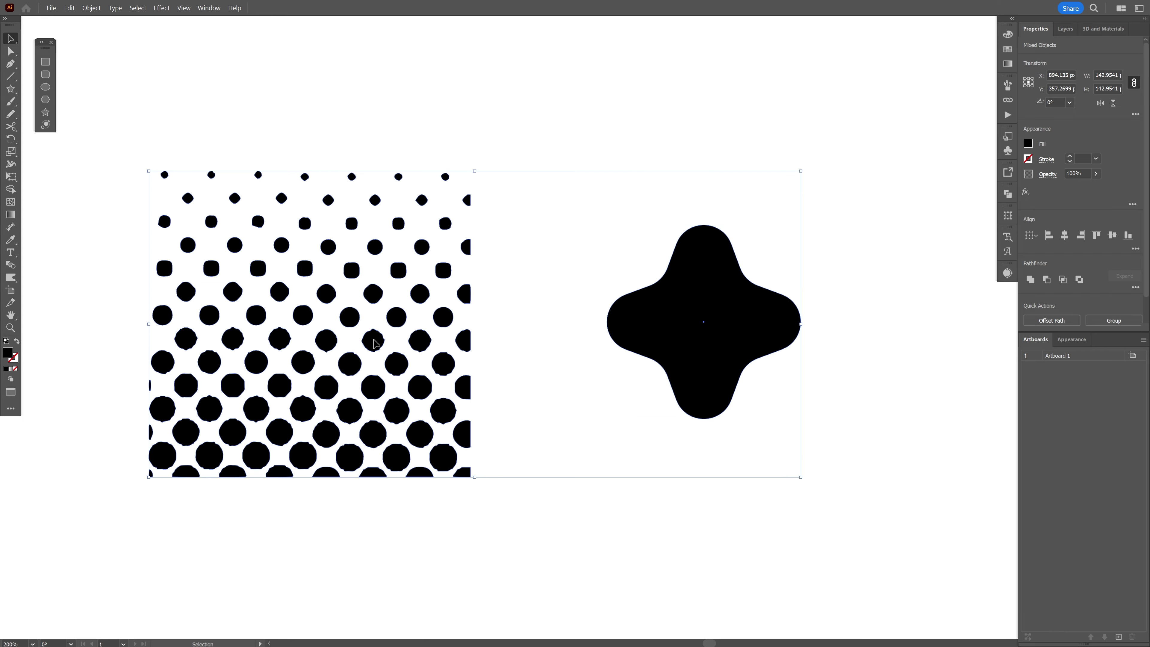
# Step: Run the replaceItems script to swap the halftone dots for copied rounded stars, then zoom in
pyautogui.click(56, 10)
pyautogui.moveTo(103, 285)
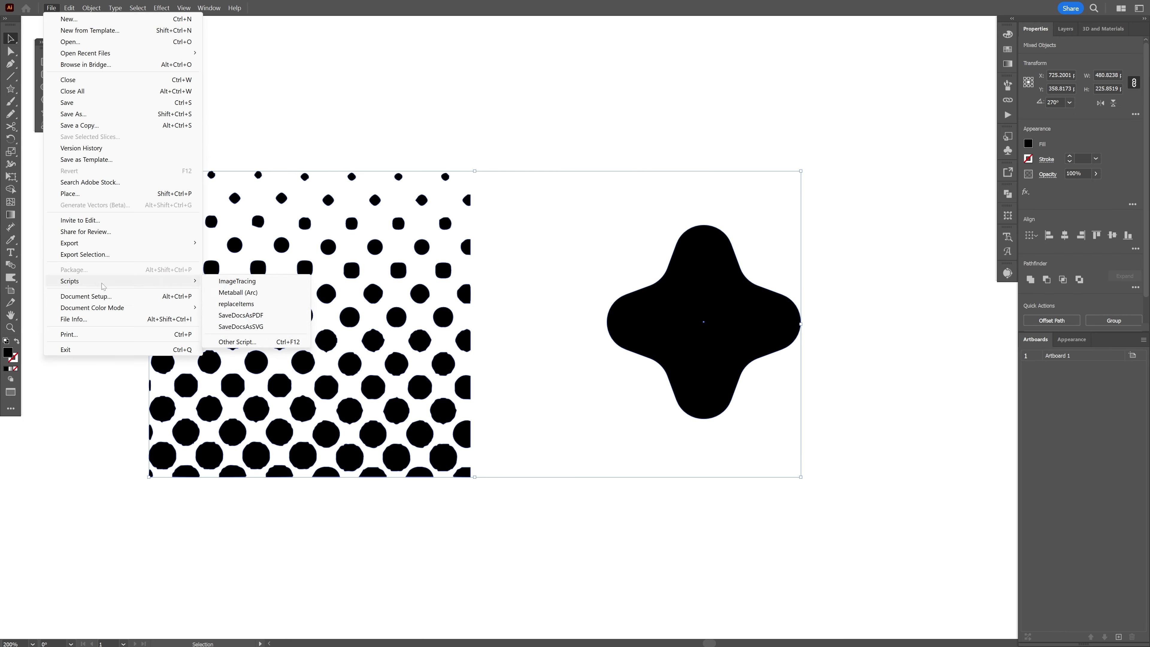
pyautogui.click(271, 303)
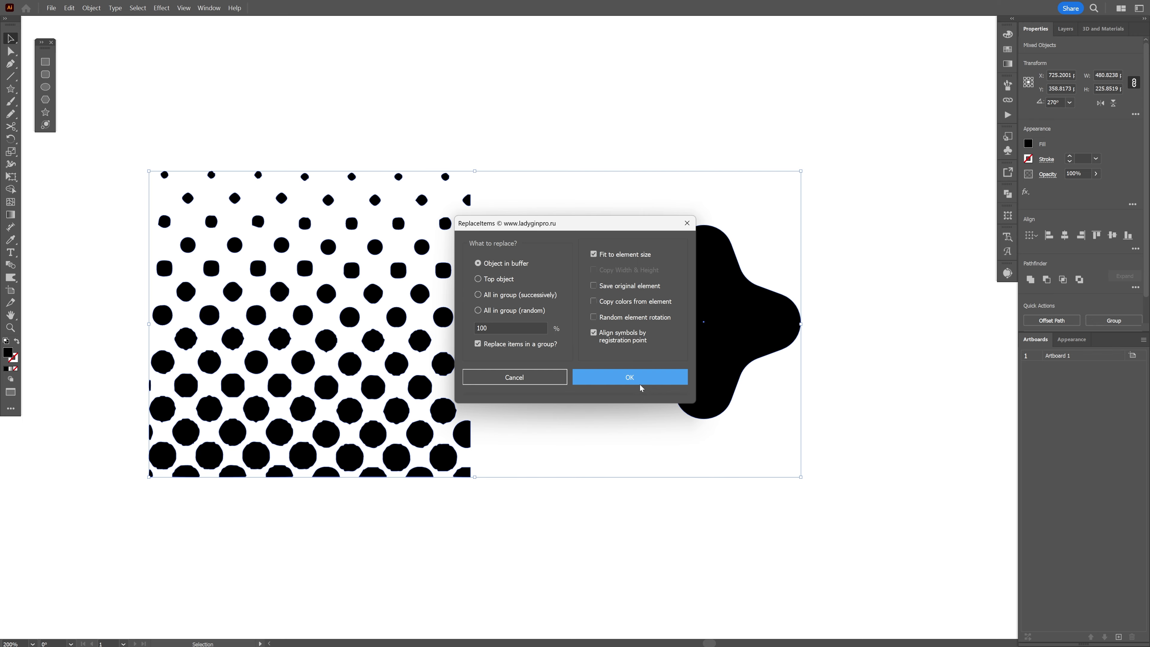
pyautogui.click(631, 378)
pyautogui.scroll(1, 338, 340)
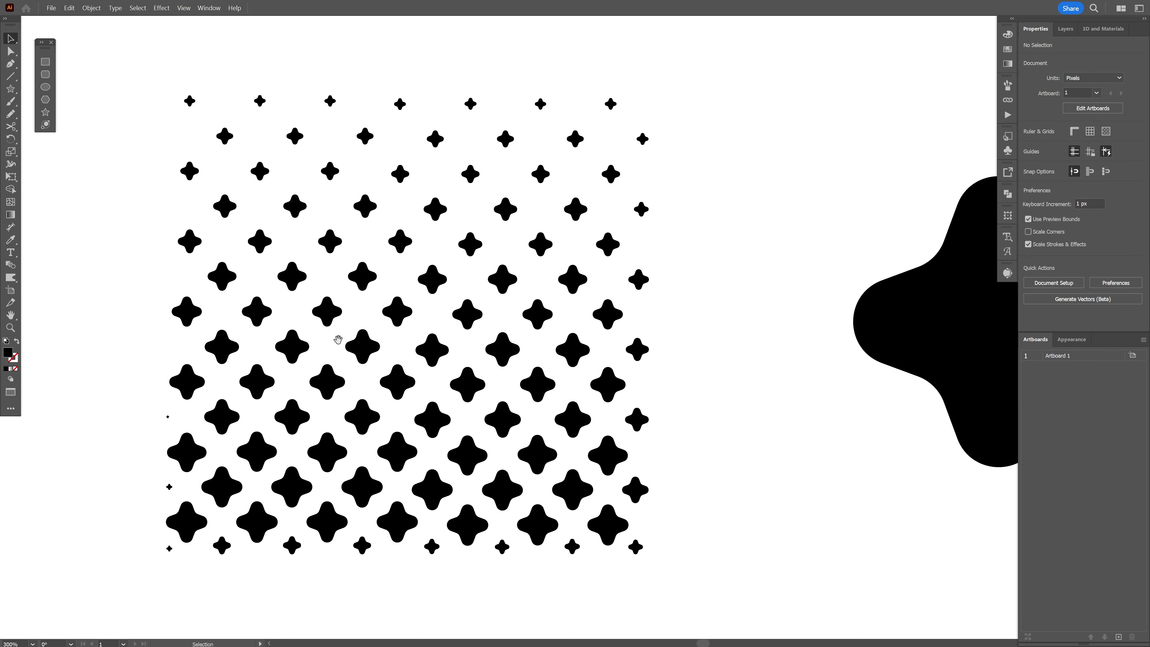
pyautogui.scroll(1, 337, 340)
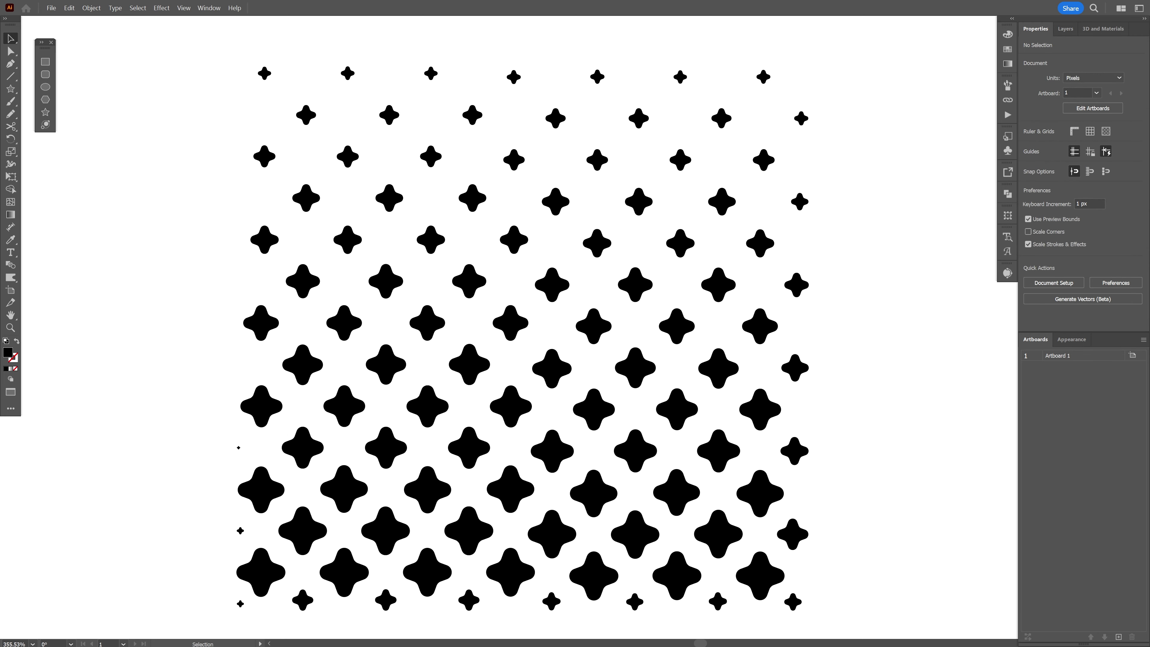